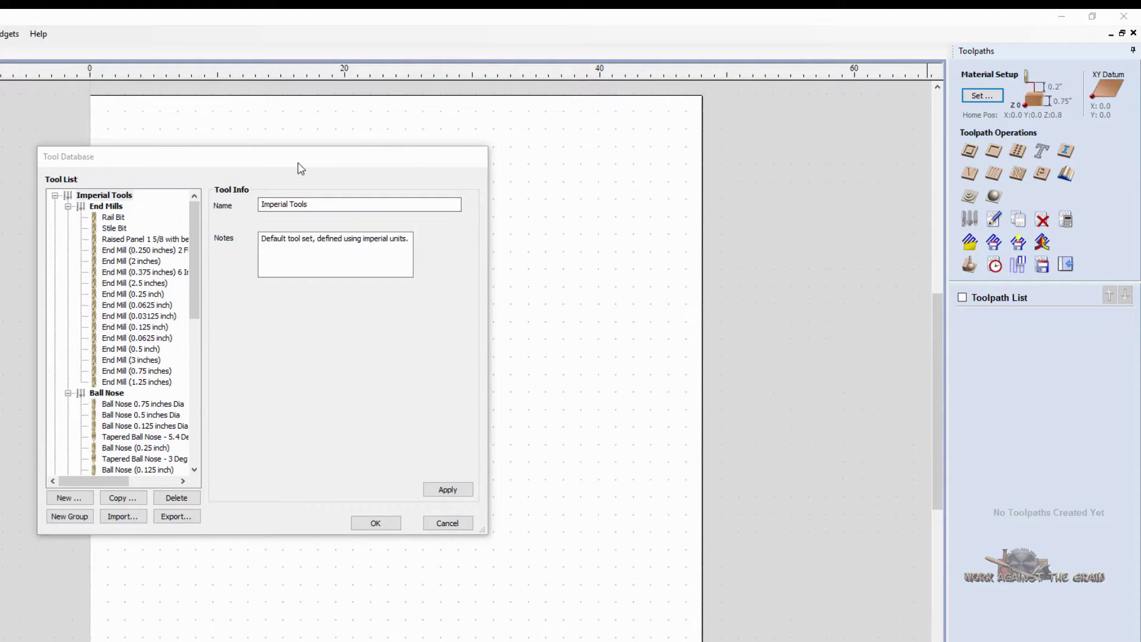
- Close the tool database without changes and review the job's size, thickness and units in the job setup
{"action": "left_click_drag", "start_coordinate": [299, 164], "coordinate": [425, 179]}
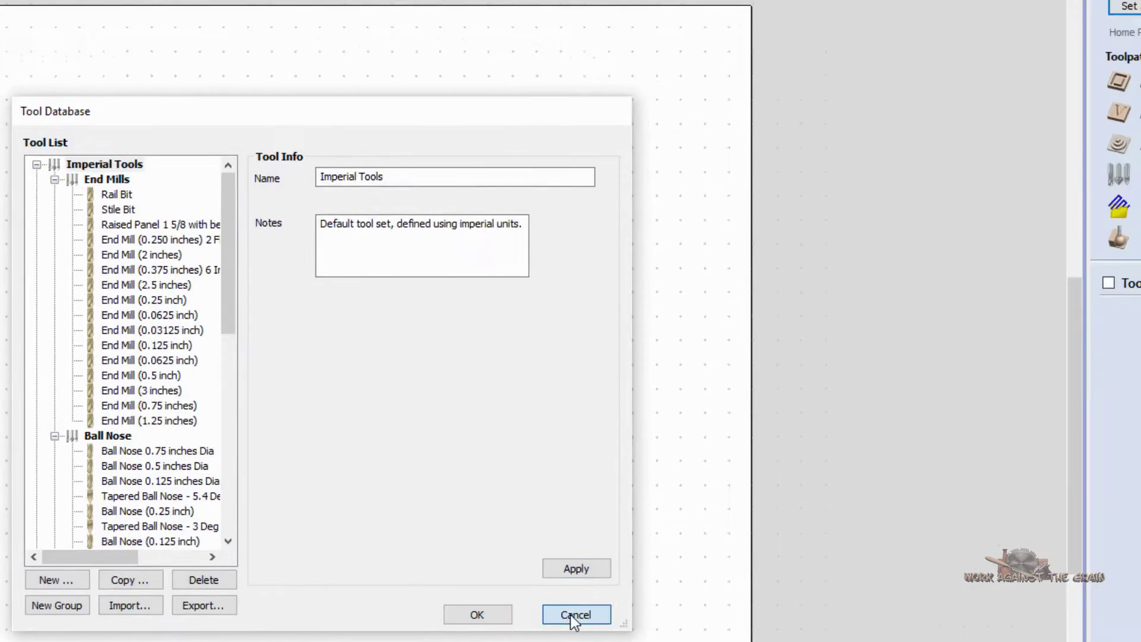
{"action": "left_click", "coordinate": [863, 561]}
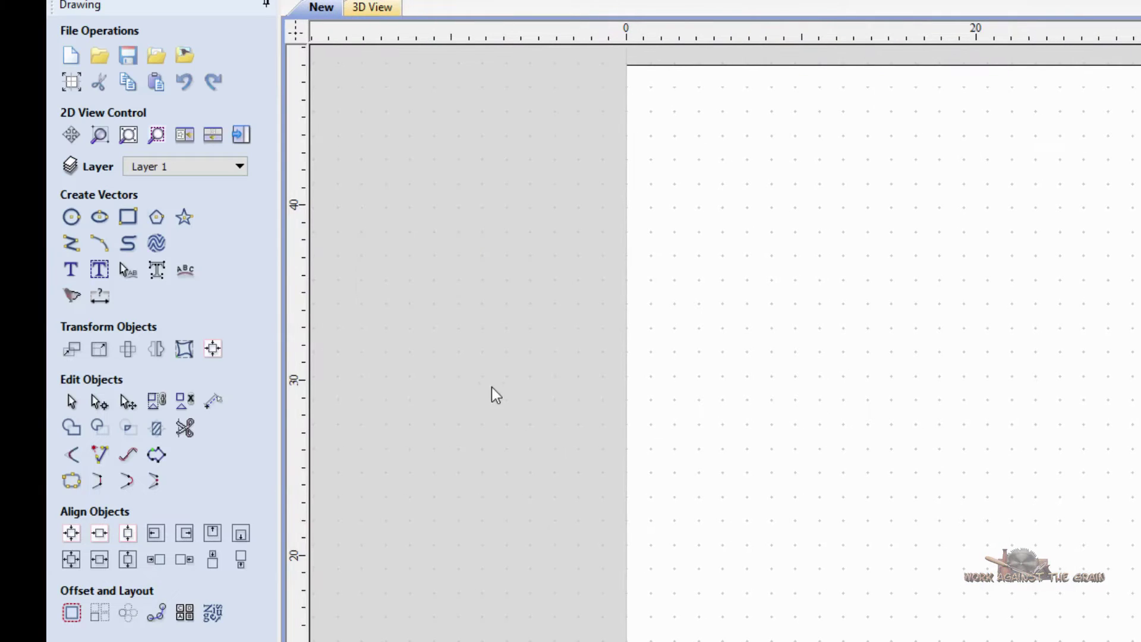
{"action": "left_click", "coordinate": [71, 81]}
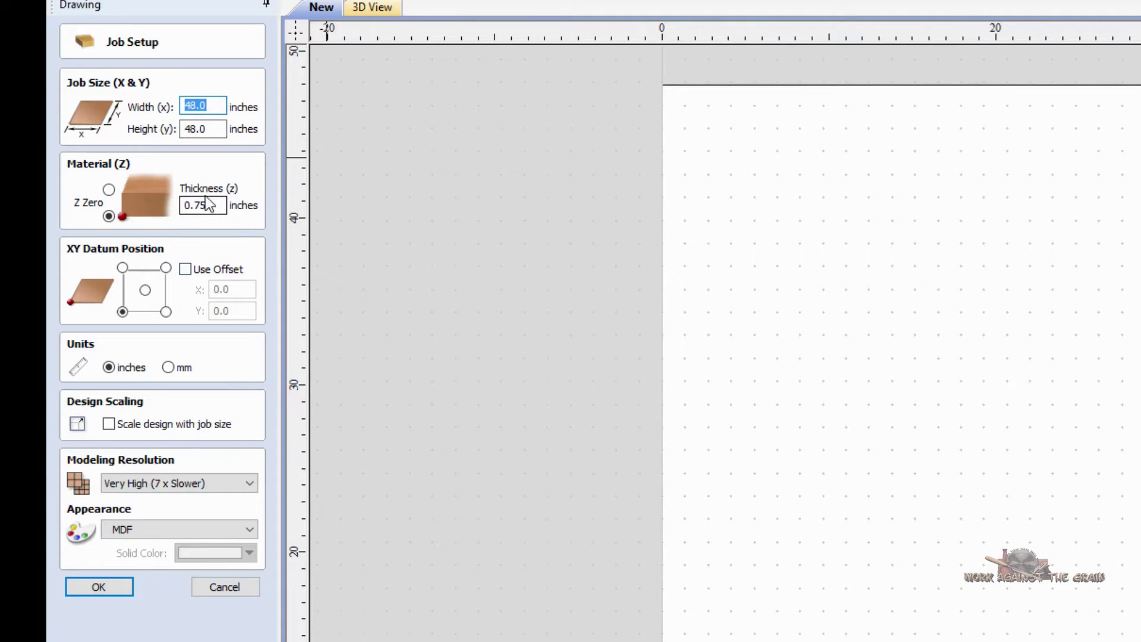
{"action": "left_click", "coordinate": [118, 585]}
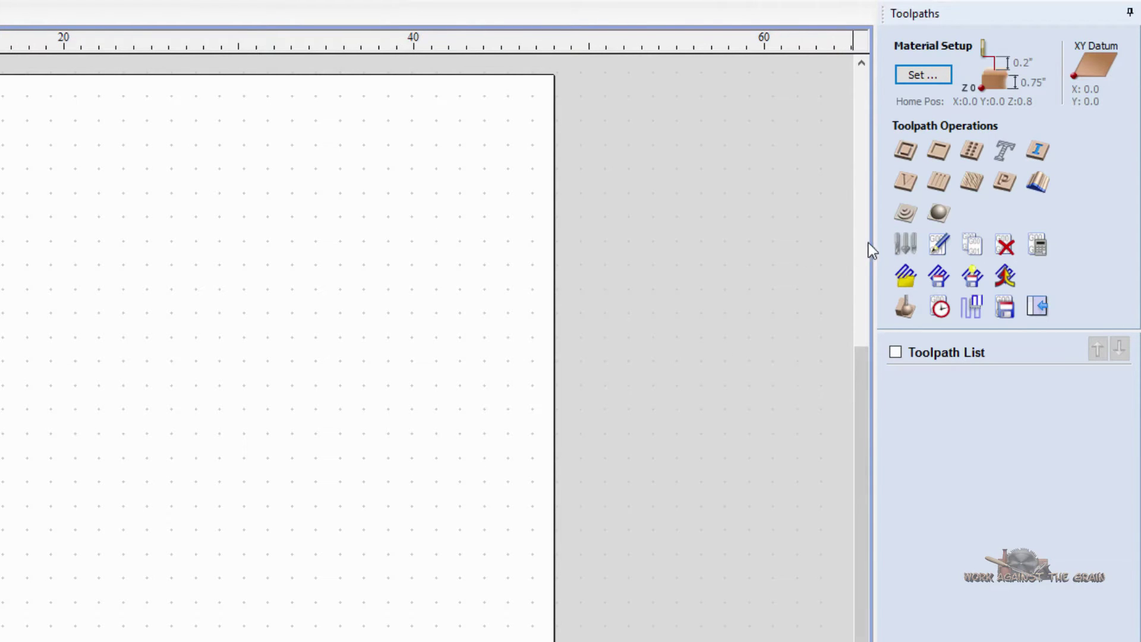
- Reopen the tool database and look through the imperial end mills, ball nose bits, V-bits and form tools
{"action": "left_click", "coordinate": [904, 250]}
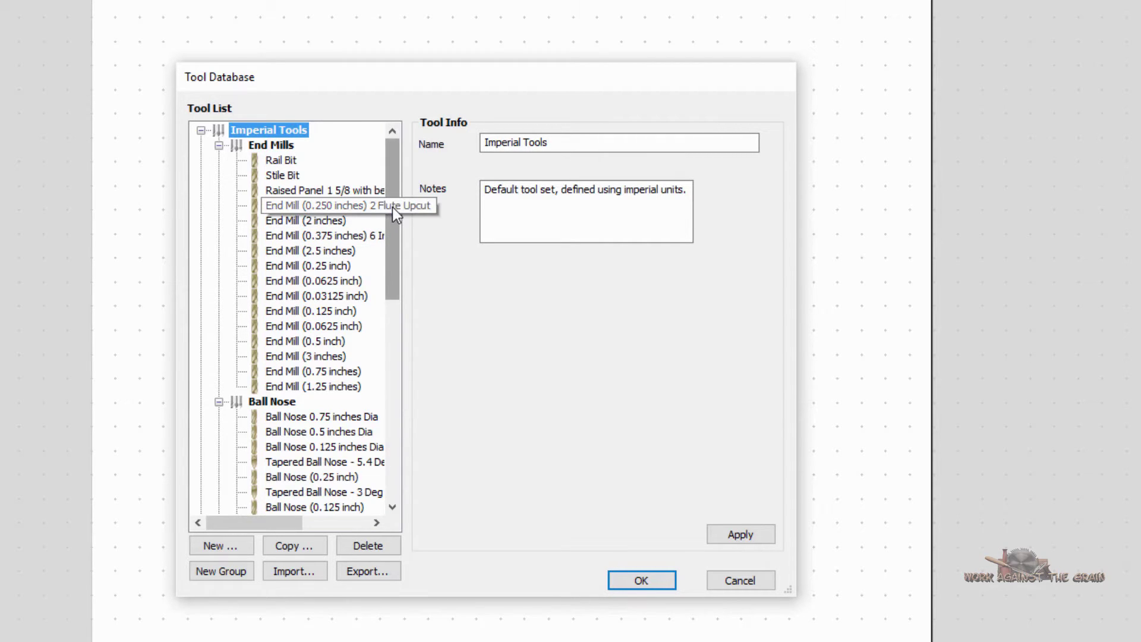
{"action": "left_click_drag", "start_coordinate": [392, 206], "coordinate": [391, 290]}
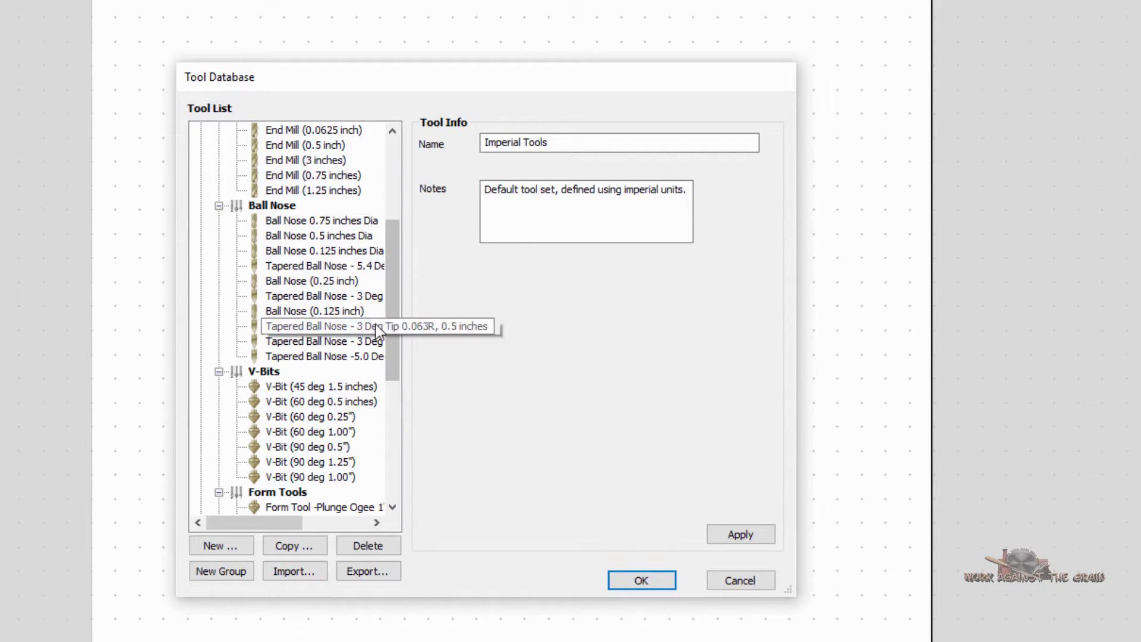
{"action": "left_click_drag", "start_coordinate": [391, 332], "coordinate": [391, 410]}
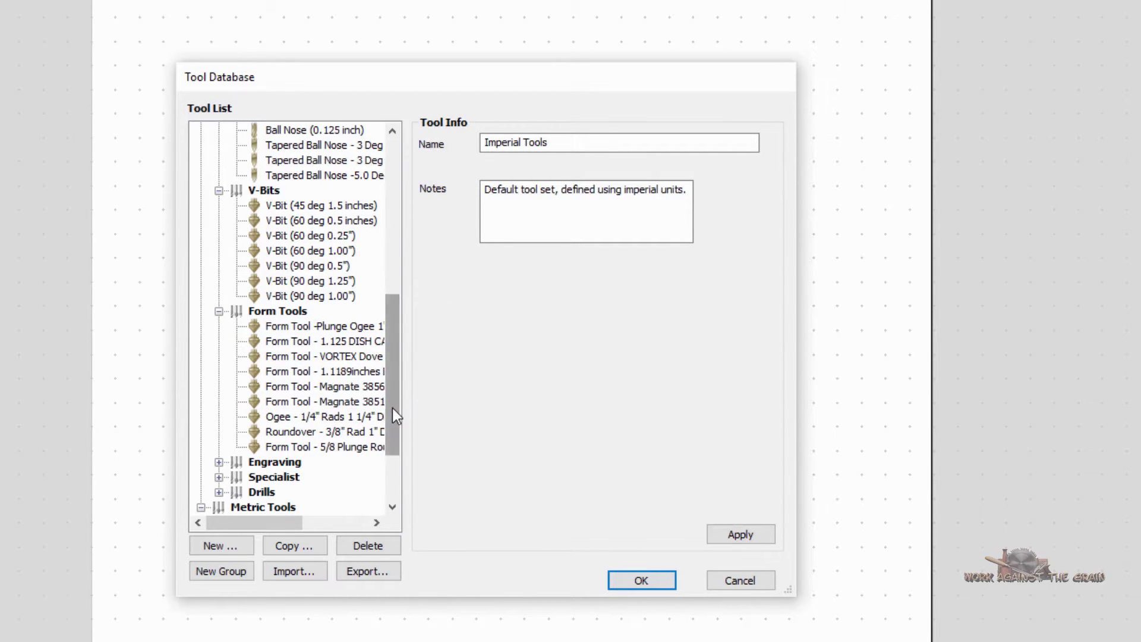
{"action": "left_click_drag", "start_coordinate": [393, 404], "coordinate": [391, 447]}
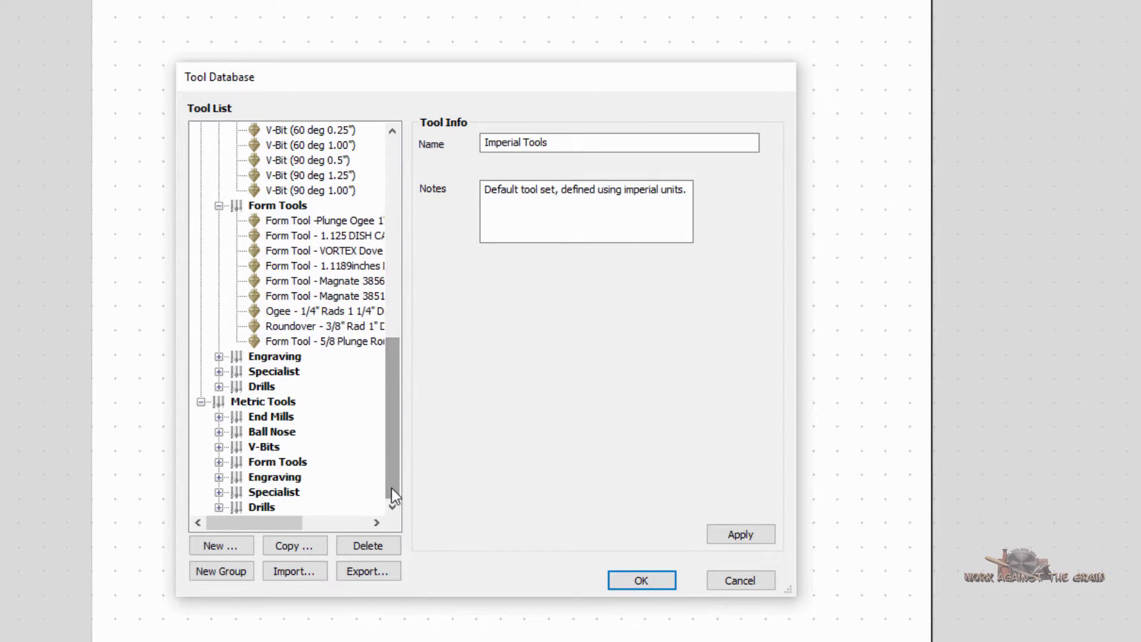
{"action": "left_click", "coordinate": [199, 402]}
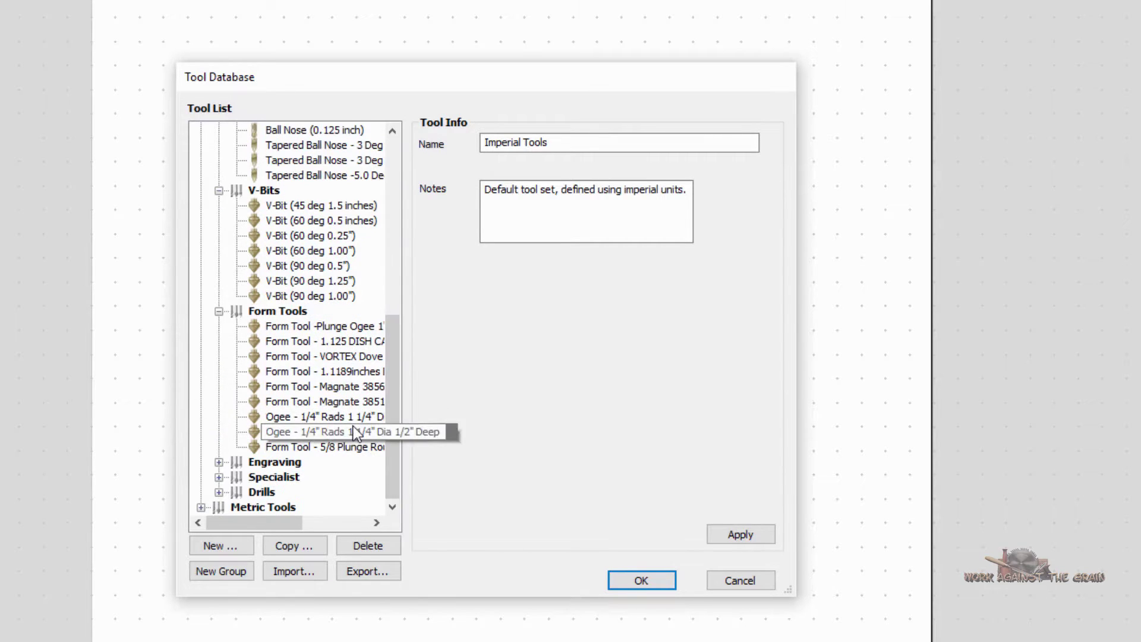
{"action": "scroll", "coordinate": [291, 372], "scroll_direction": "up", "scroll_amount": 8}
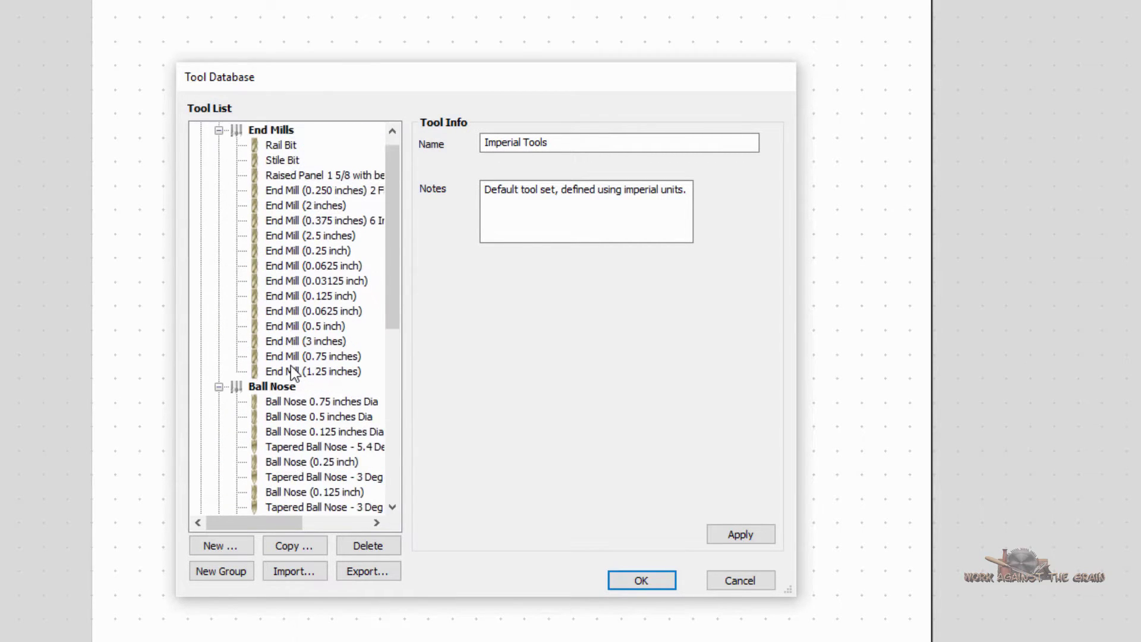
{"action": "scroll", "coordinate": [290, 372], "scroll_direction": "down", "scroll_amount": 8}
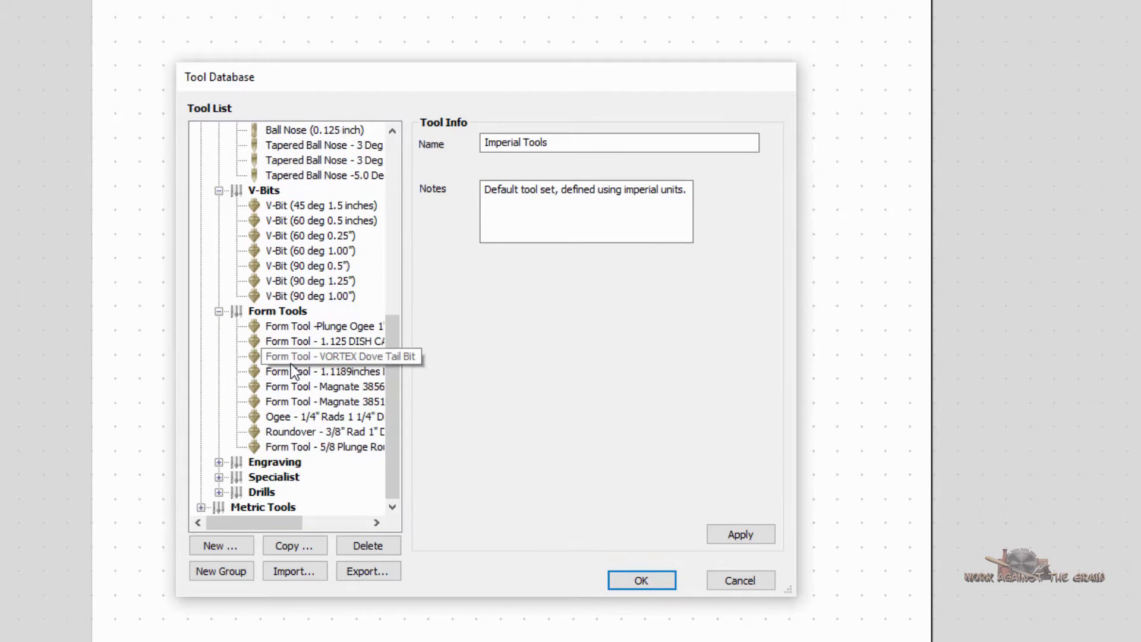
- Expand the Metric Tools list and its End Mills, Ball Nose and V-Bits groups to view their tools
{"action": "left_click", "coordinate": [201, 507]}
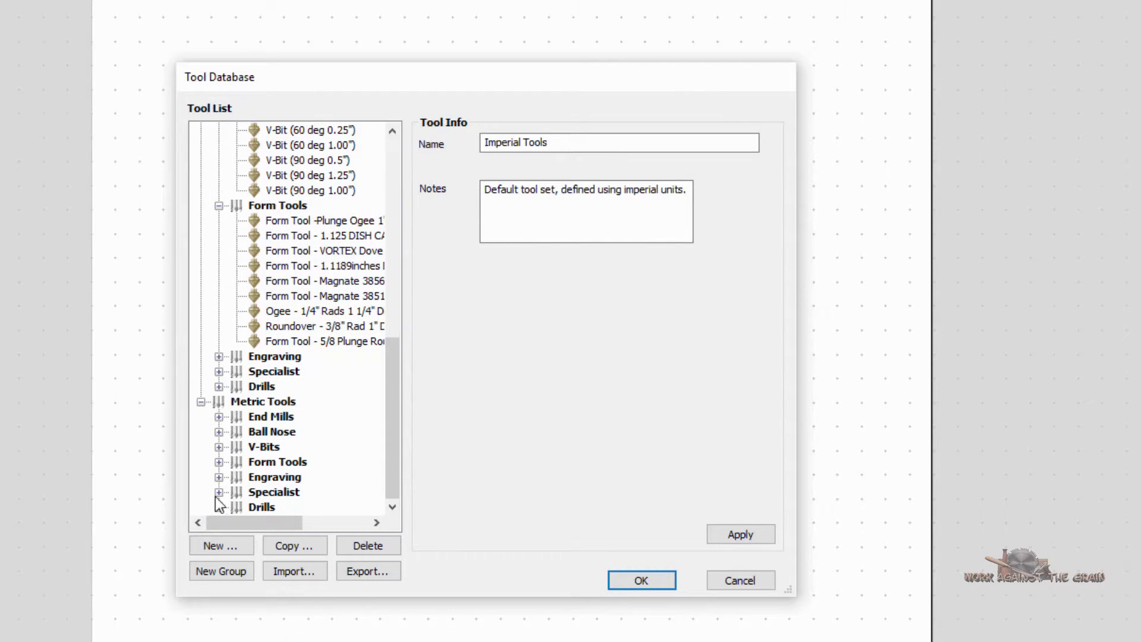
{"action": "left_click", "coordinate": [218, 417]}
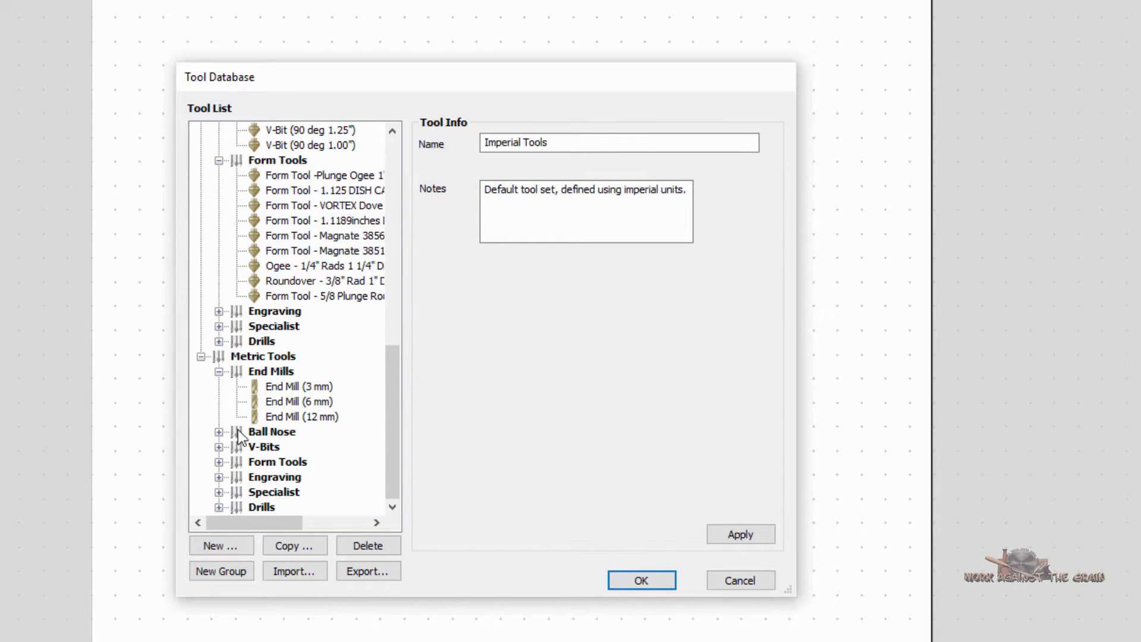
{"action": "left_click", "coordinate": [219, 432]}
{"action": "left_click", "coordinate": [219, 477]}
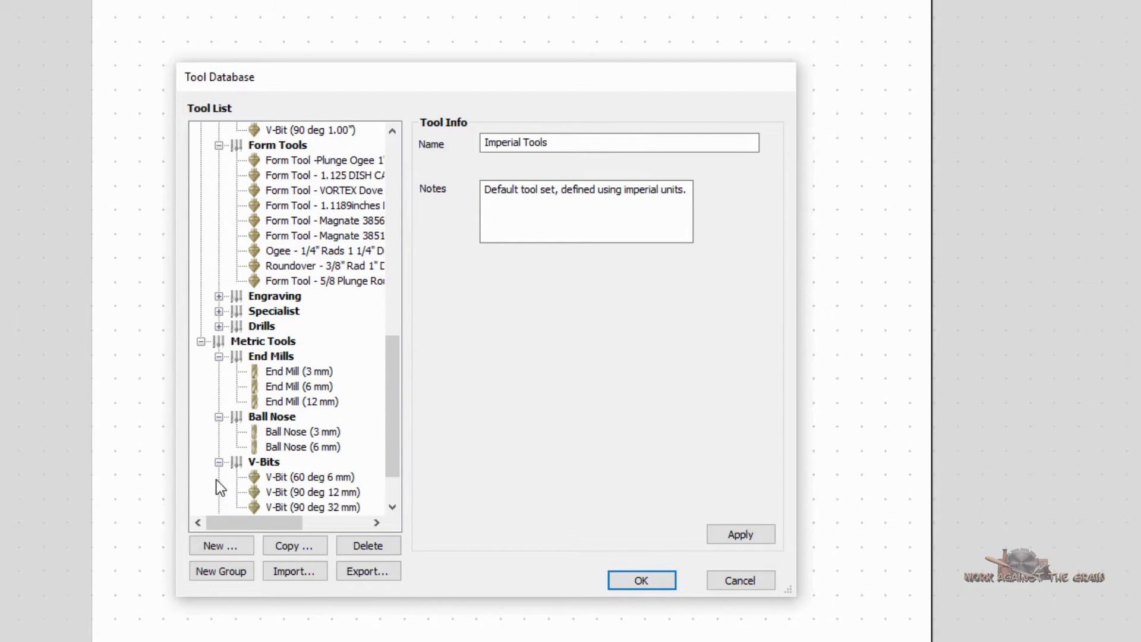
{"action": "left_click_drag", "start_coordinate": [389, 454], "coordinate": [398, 479]}
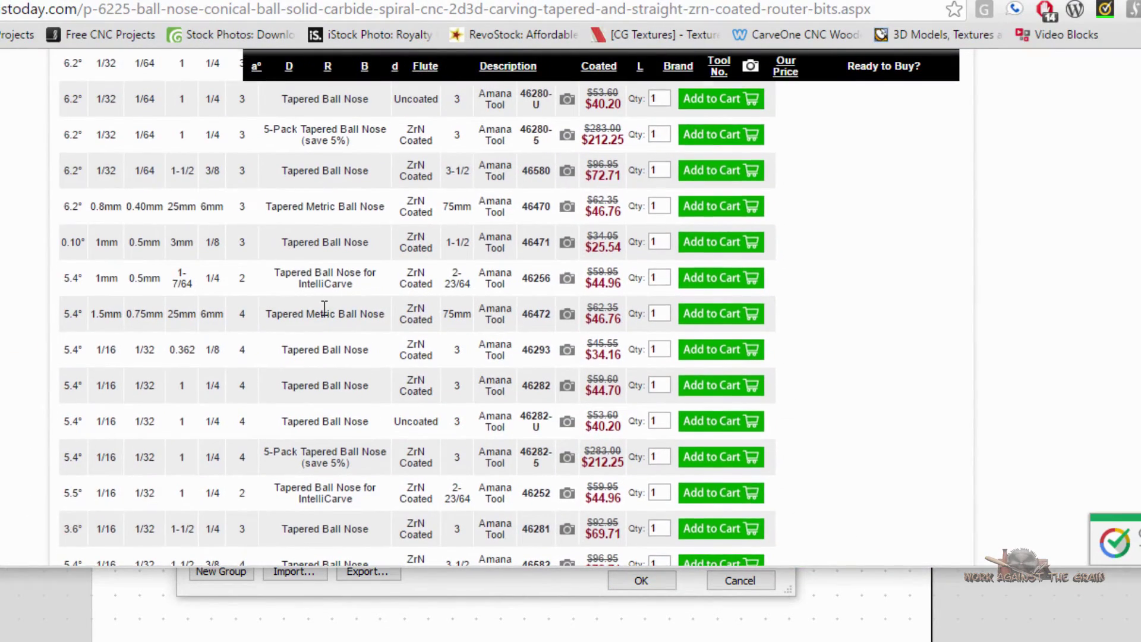
- Switch to the ToolsToday page in the browser and examine the dimension diagram of the tapered ball nose bits
{"action": "scroll", "coordinate": [322, 308], "scroll_direction": "up", "scroll_amount": 20}
{"action": "scroll", "coordinate": [331, 305], "scroll_direction": "up", "scroll_amount": 12}
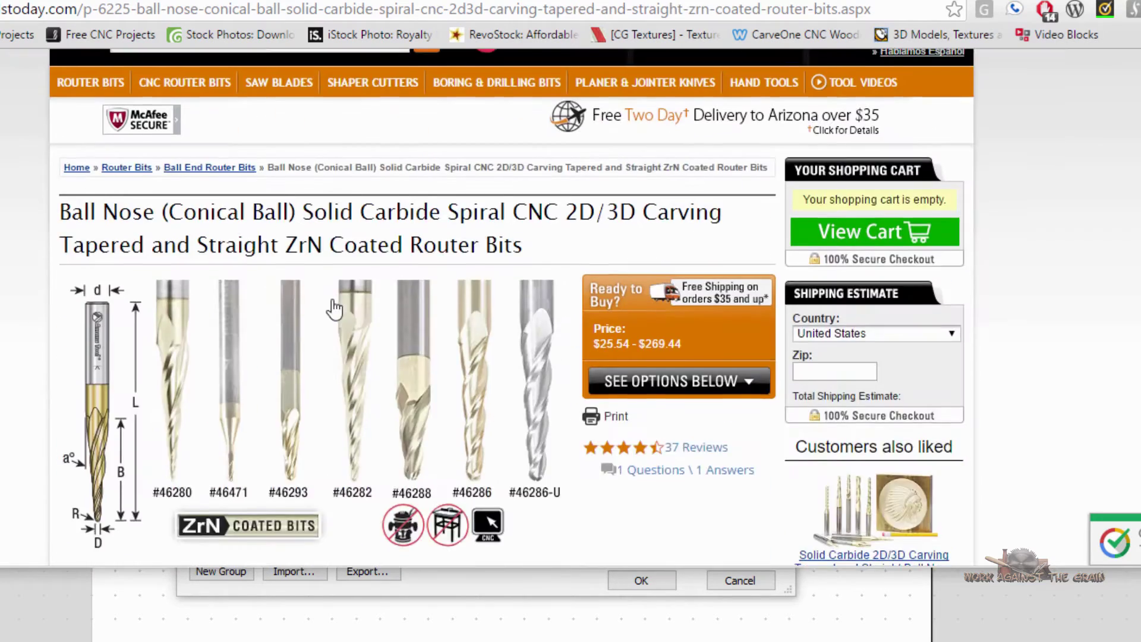
{"action": "scroll", "coordinate": [291, 327], "scroll_direction": "down", "scroll_amount": 8}
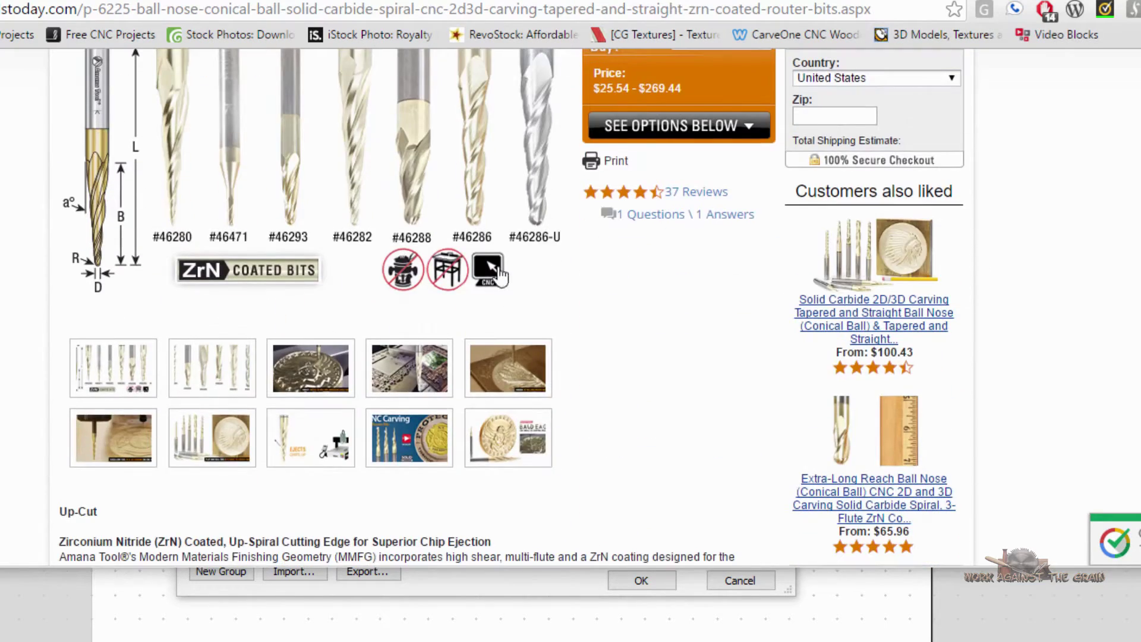
{"action": "scroll", "coordinate": [498, 275], "scroll_direction": "up", "scroll_amount": 2}
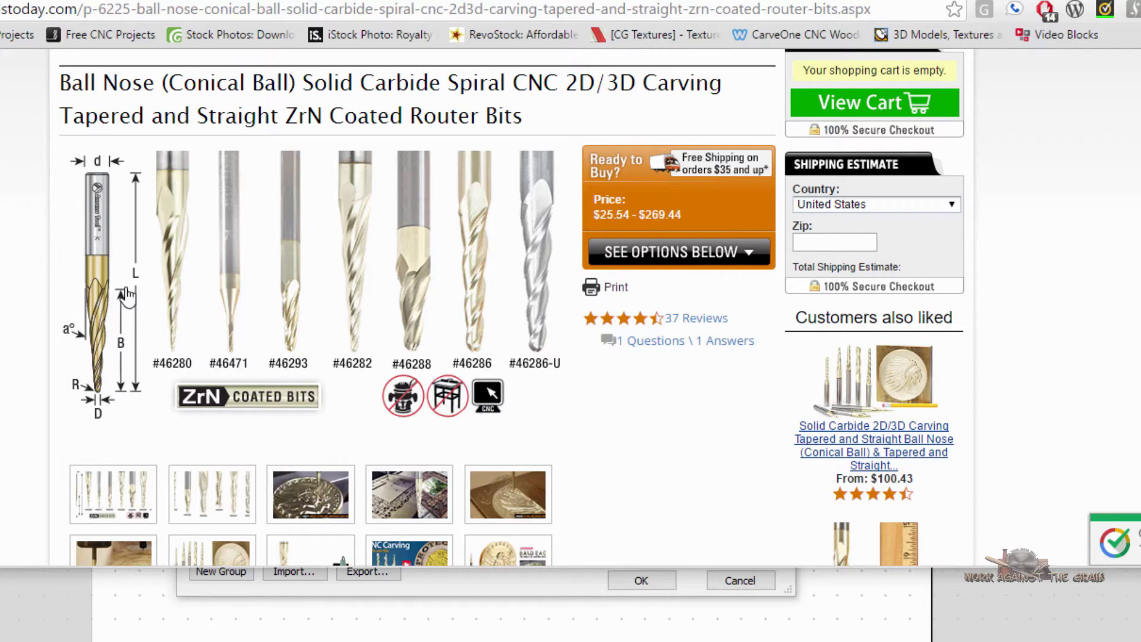
- Examine the ball nose bit options table for angle, diameter, radius, cutting length, shank and flute values
{"action": "left_click", "coordinate": [546, 477]}
{"action": "scroll", "coordinate": [552, 455], "scroll_direction": "down", "scroll_amount": 20}
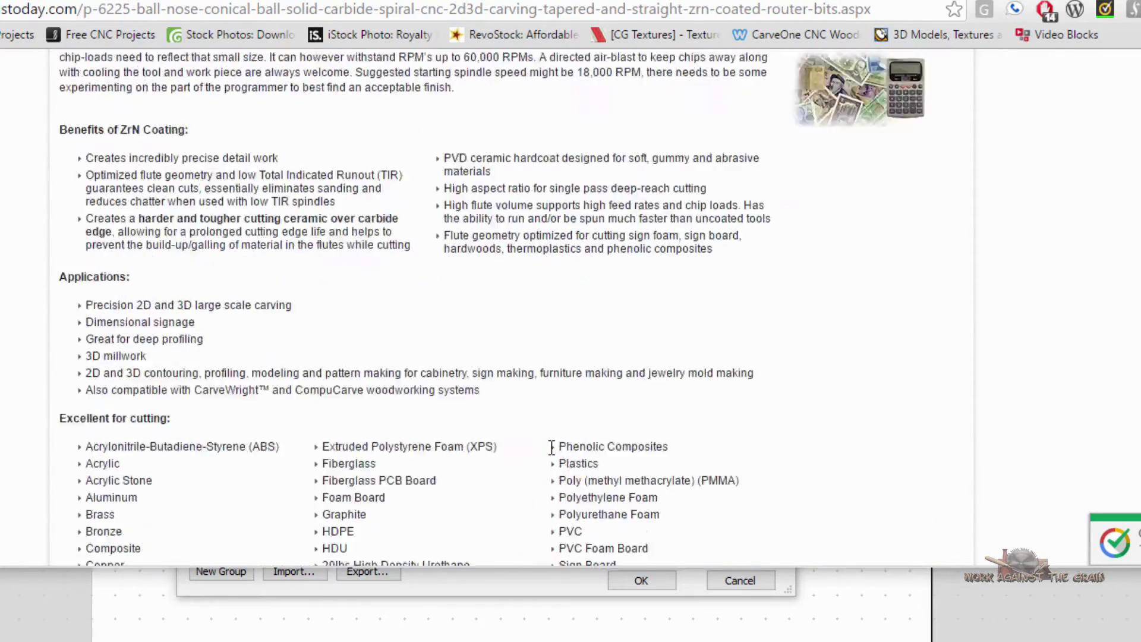
{"action": "scroll", "coordinate": [551, 446], "scroll_direction": "down", "scroll_amount": 8}
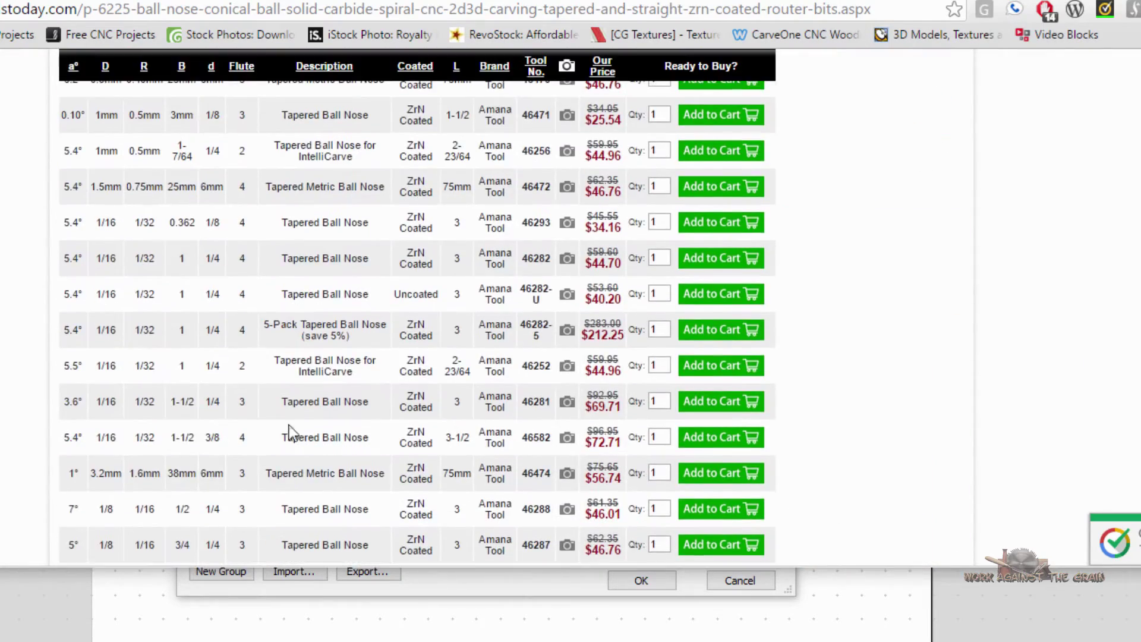
{"action": "scroll", "coordinate": [184, 365], "scroll_direction": "up", "scroll_amount": 6}
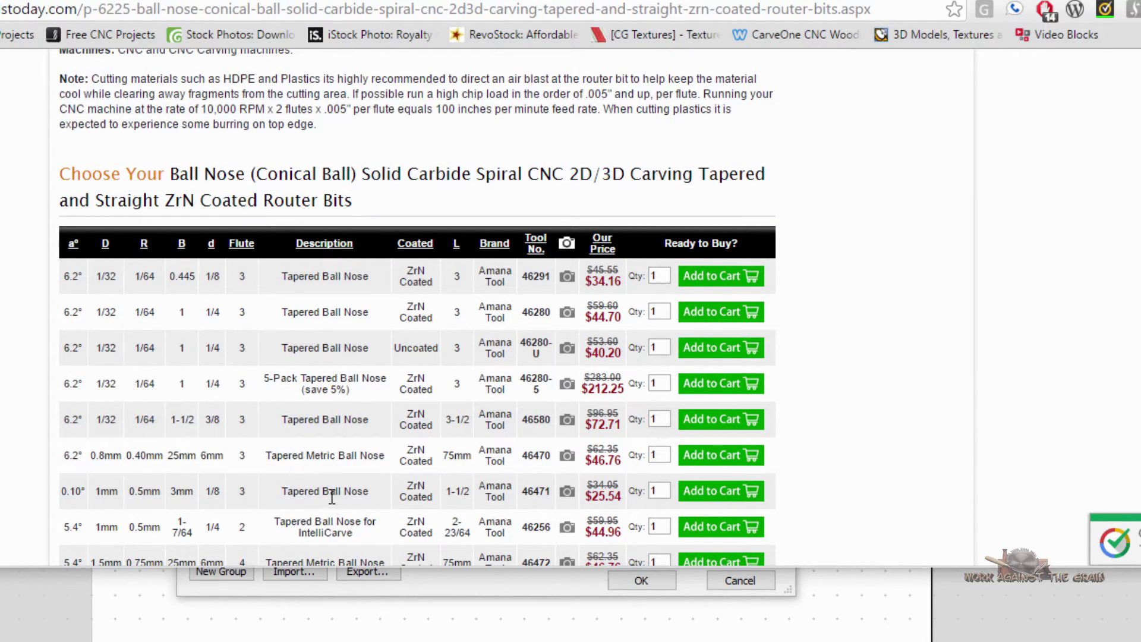
{"action": "scroll", "coordinate": [332, 495], "scroll_direction": "down", "scroll_amount": 2}
{"action": "scroll", "coordinate": [363, 428], "scroll_direction": "up", "scroll_amount": 4}
{"action": "scroll", "coordinate": [363, 428], "scroll_direction": "down", "scroll_amount": 3}
{"action": "scroll", "coordinate": [362, 428], "scroll_direction": "up", "scroll_amount": 1}
{"action": "scroll", "coordinate": [362, 429], "scroll_direction": "down", "scroll_amount": 4}
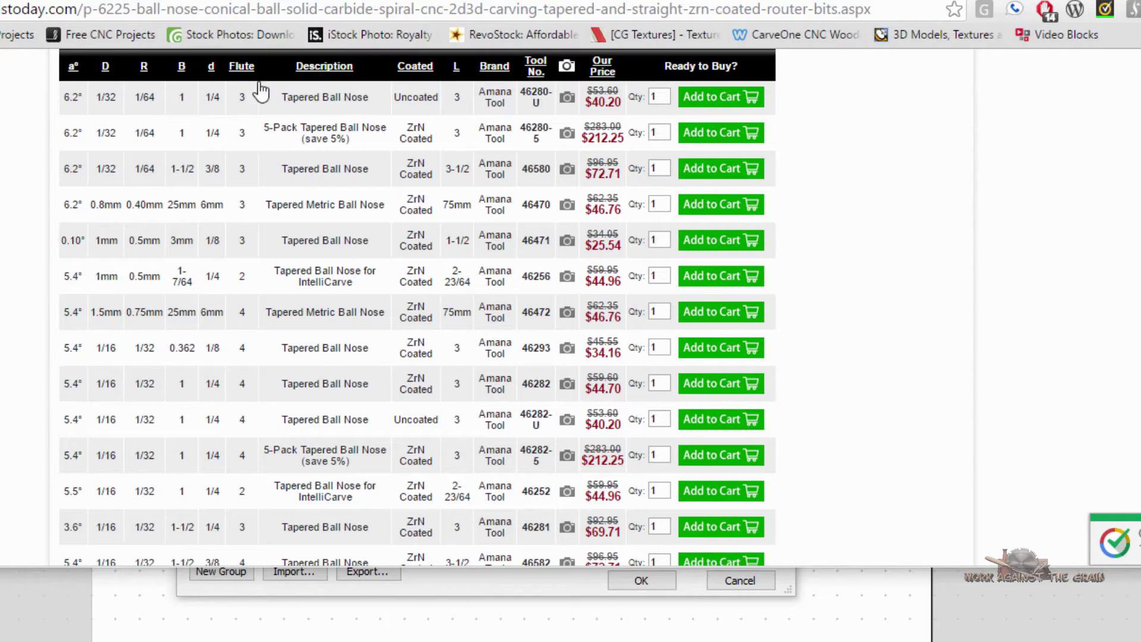
{"action": "scroll", "coordinate": [224, 309], "scroll_direction": "down", "scroll_amount": 10}
- Look over the product photos and numbered bit shapes on the ball nose router bit page
{"action": "scroll", "coordinate": [225, 315], "scroll_direction": "up", "scroll_amount": 20}
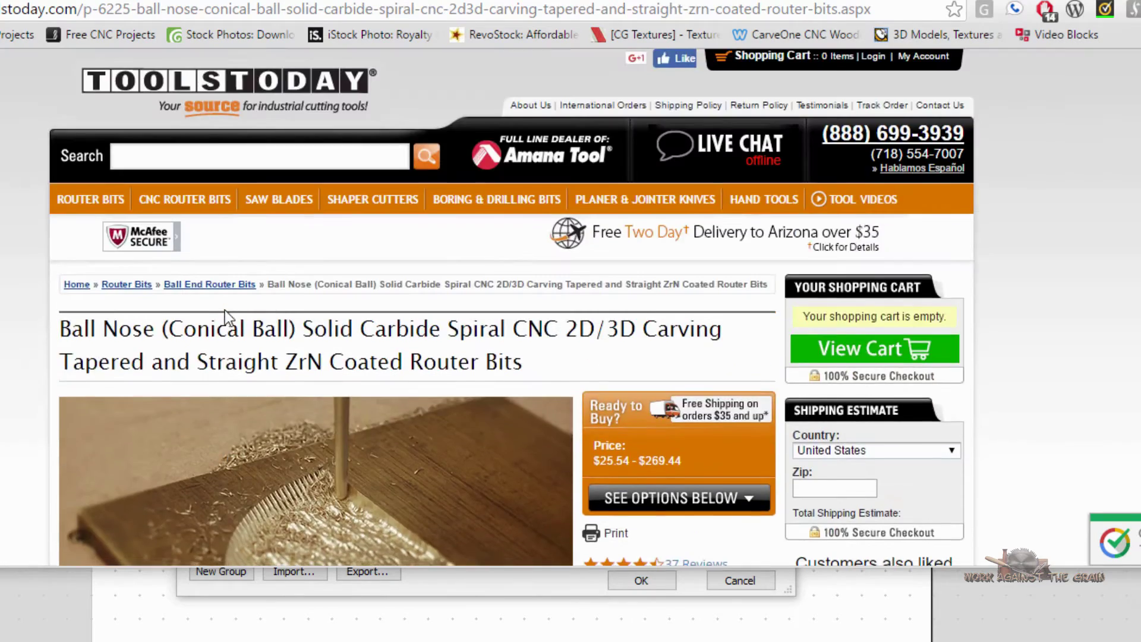
{"action": "scroll", "coordinate": [225, 309], "scroll_direction": "down", "scroll_amount": 6}
{"action": "left_click", "coordinate": [224, 310]}
{"action": "scroll", "coordinate": [225, 311], "scroll_direction": "up", "scroll_amount": 4}
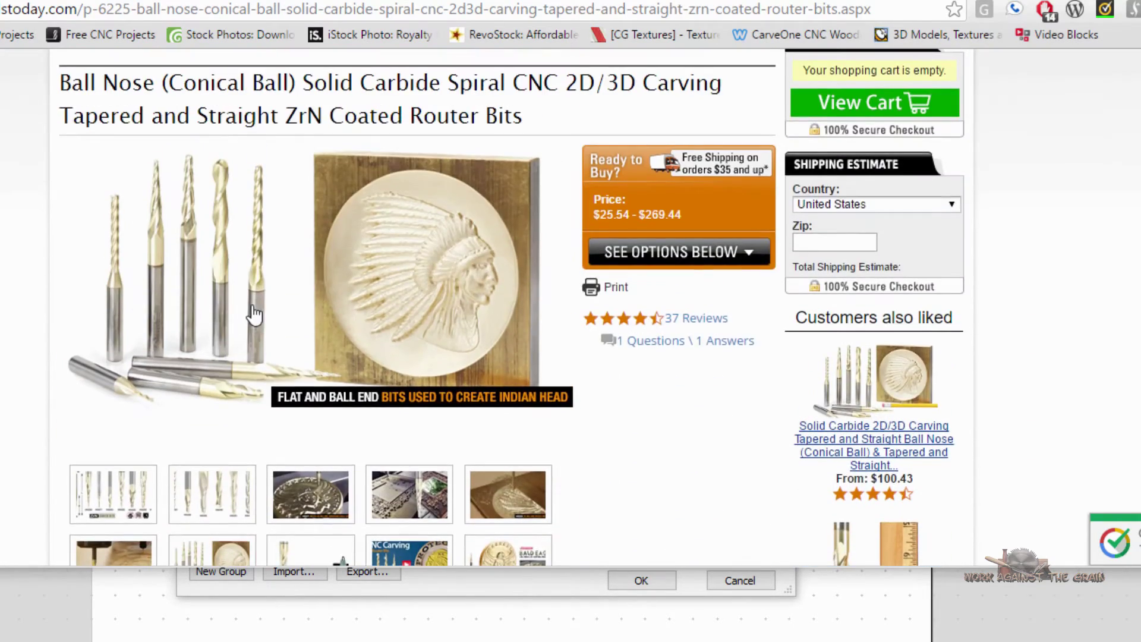
{"action": "scroll", "coordinate": [265, 346], "scroll_direction": "down", "scroll_amount": 4}
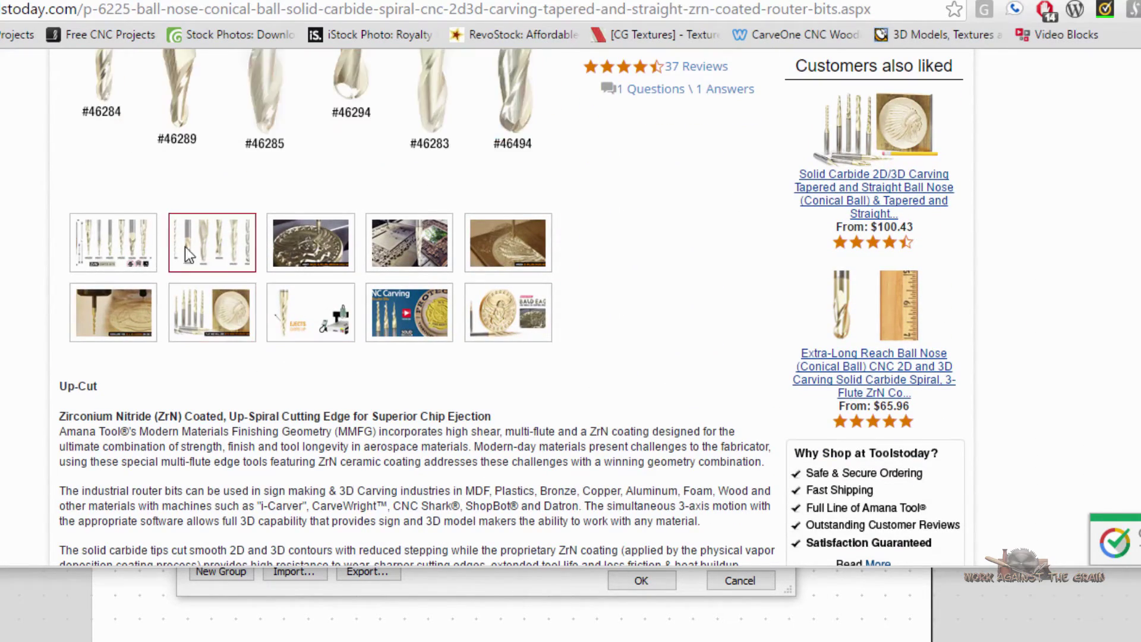
{"action": "scroll", "coordinate": [119, 251], "scroll_direction": "up", "scroll_amount": 1}
{"action": "scroll", "coordinate": [161, 261], "scroll_direction": "up", "scroll_amount": 7}
{"action": "scroll", "coordinate": [157, 279], "scroll_direction": "down", "scroll_amount": 3}
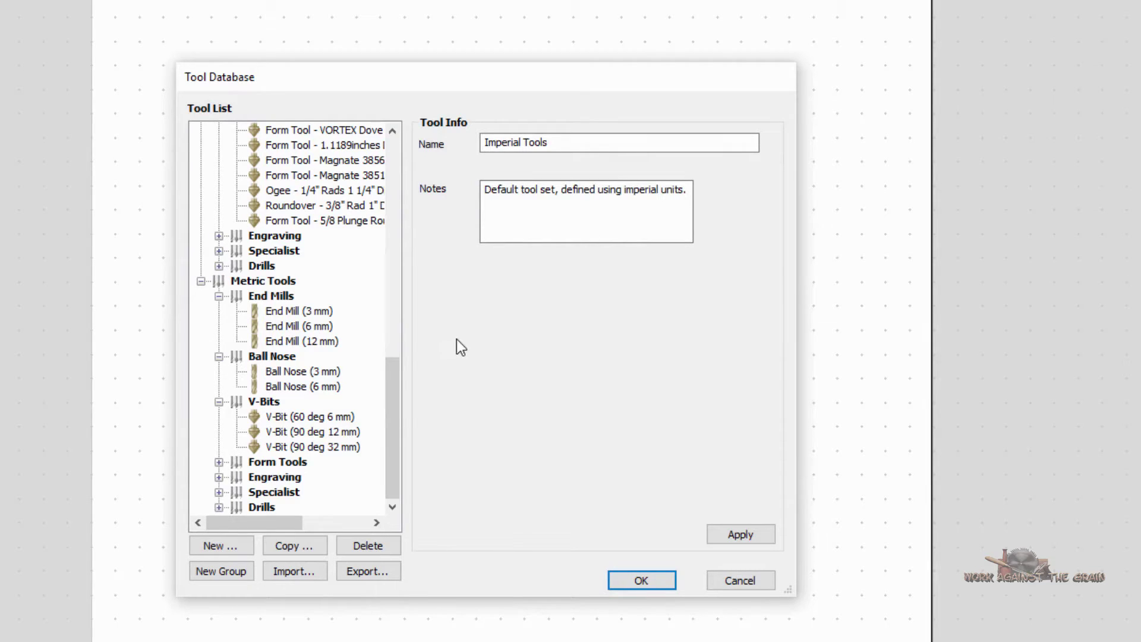
- In the tool database, create a new tool of type Tapered Ball Nose in the metric Ball Nose group
{"action": "left_click", "coordinate": [280, 359]}
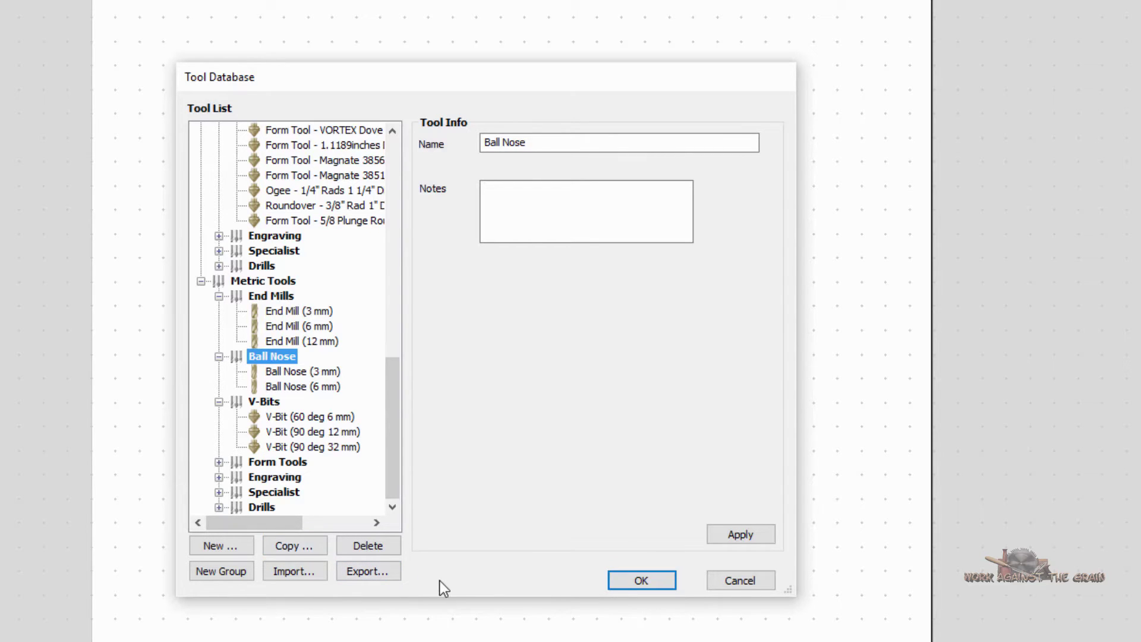
{"action": "left_click", "coordinate": [227, 547]}
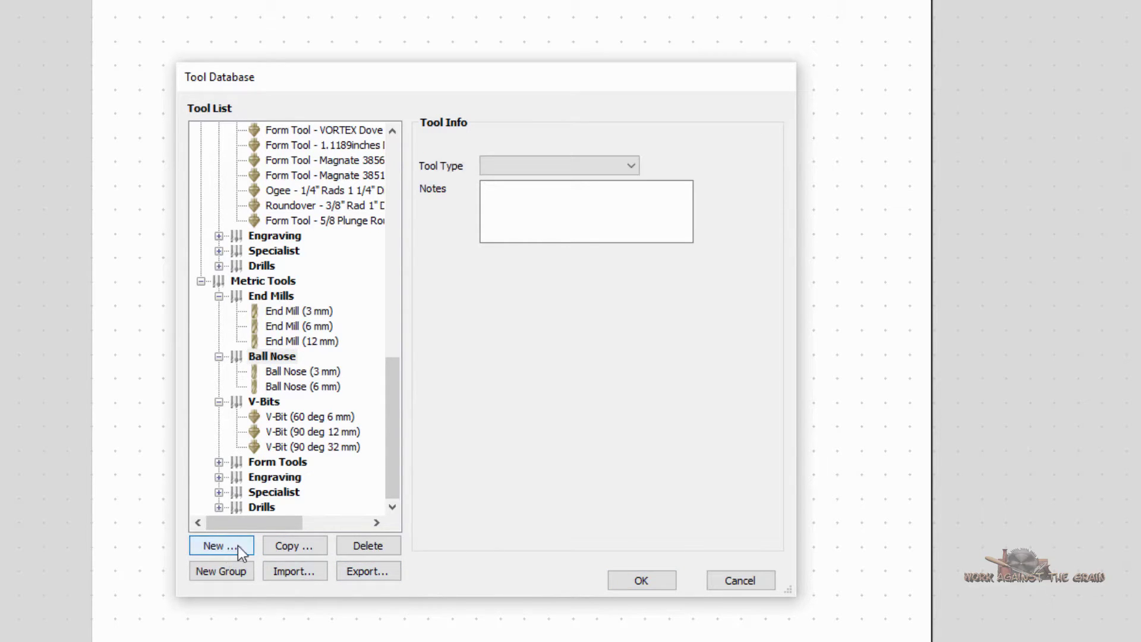
{"action": "left_click", "coordinate": [629, 165]}
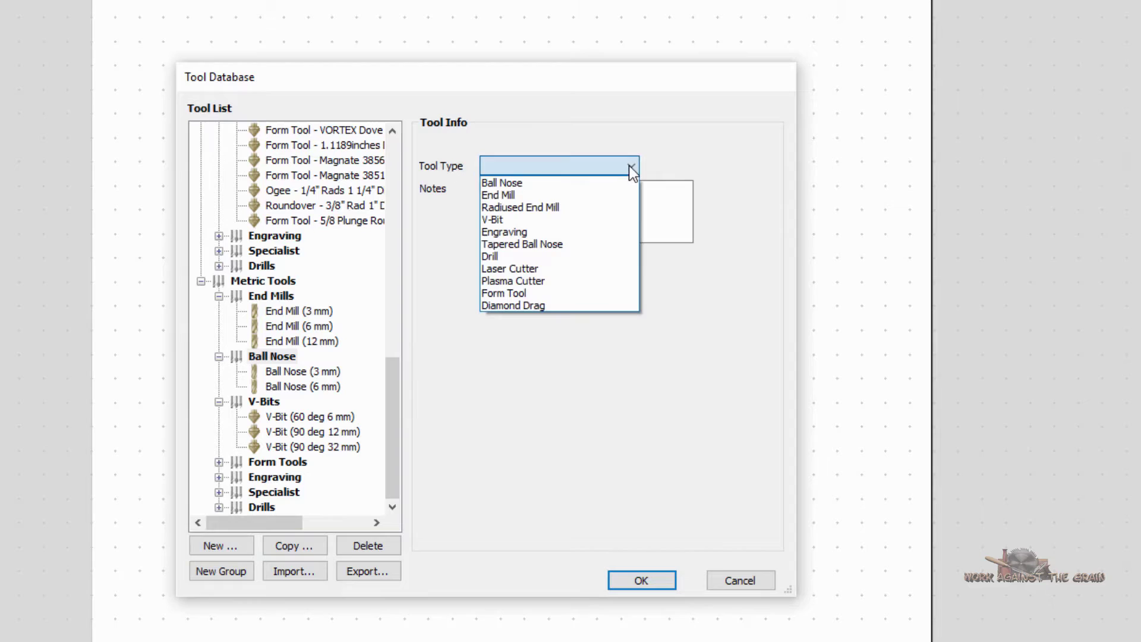
{"action": "left_click", "coordinate": [555, 245]}
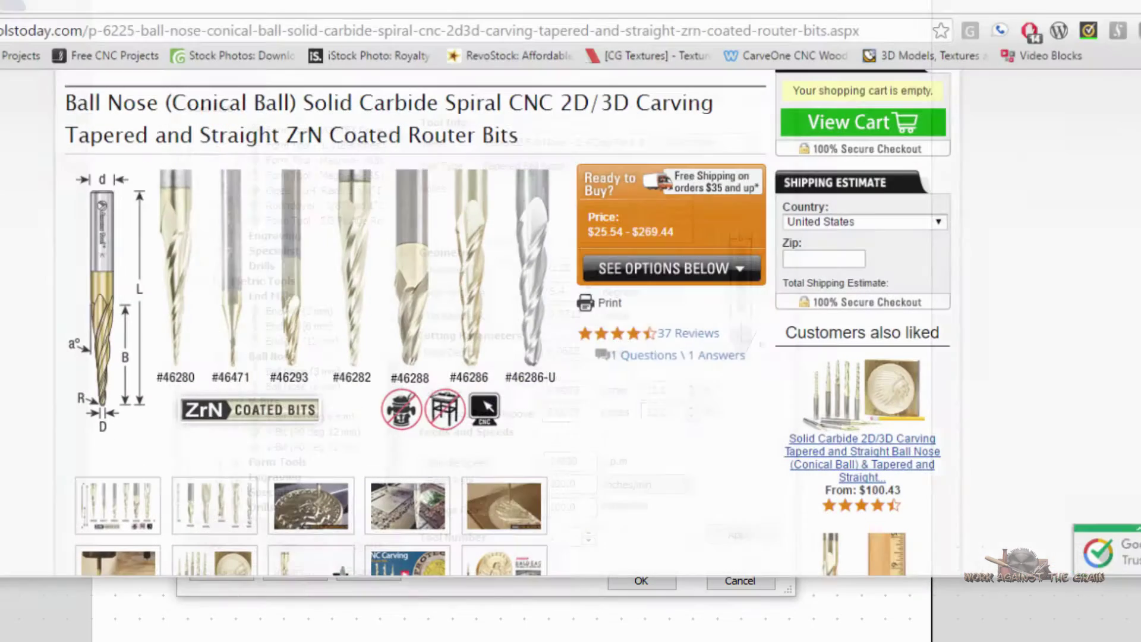
- Return to the ToolsToday page and check how the diagram's dimension letters relate to the listed bit specifications
{"action": "scroll", "coordinate": [181, 373], "scroll_direction": "down", "scroll_amount": 6}
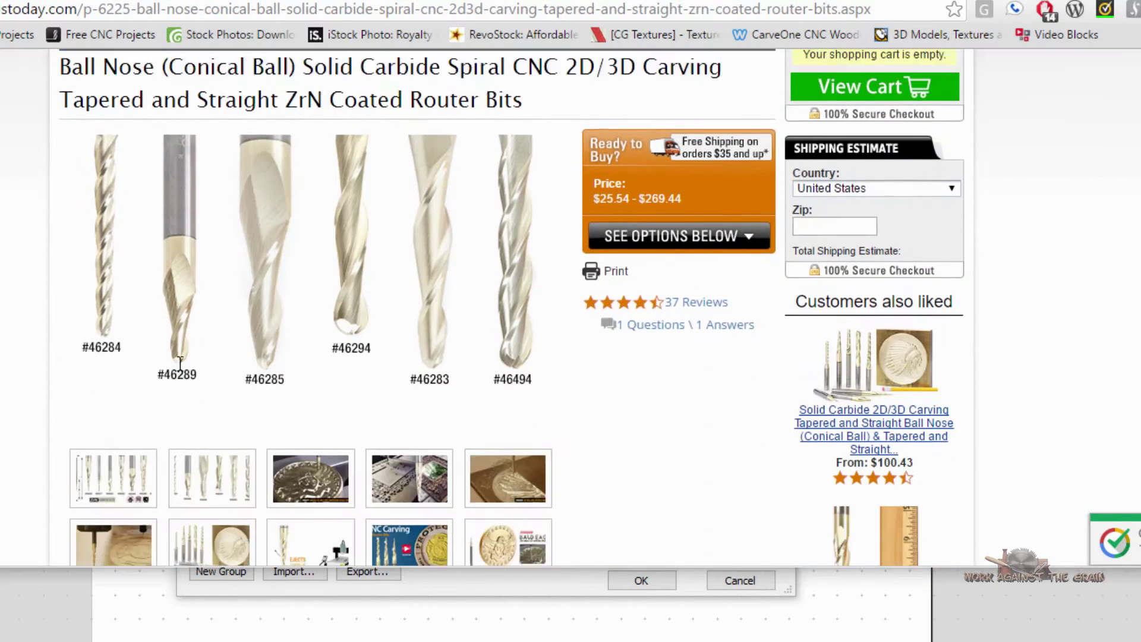
{"action": "scroll", "coordinate": [140, 209], "scroll_direction": "up", "scroll_amount": 4}
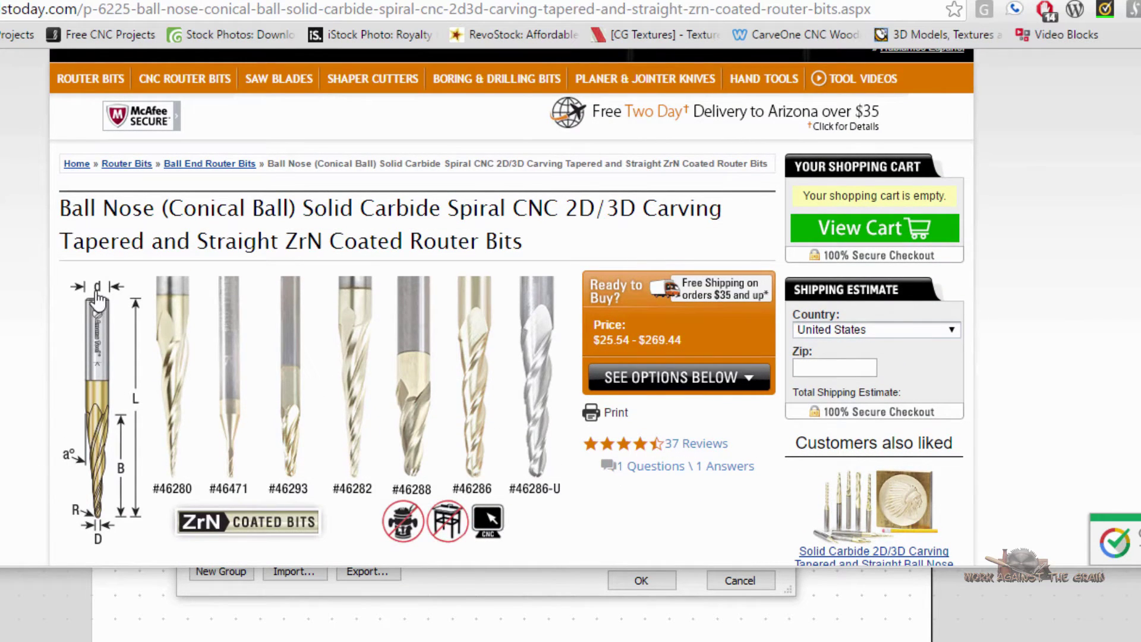
{"action": "scroll", "coordinate": [222, 378], "scroll_direction": "down", "scroll_amount": 8}
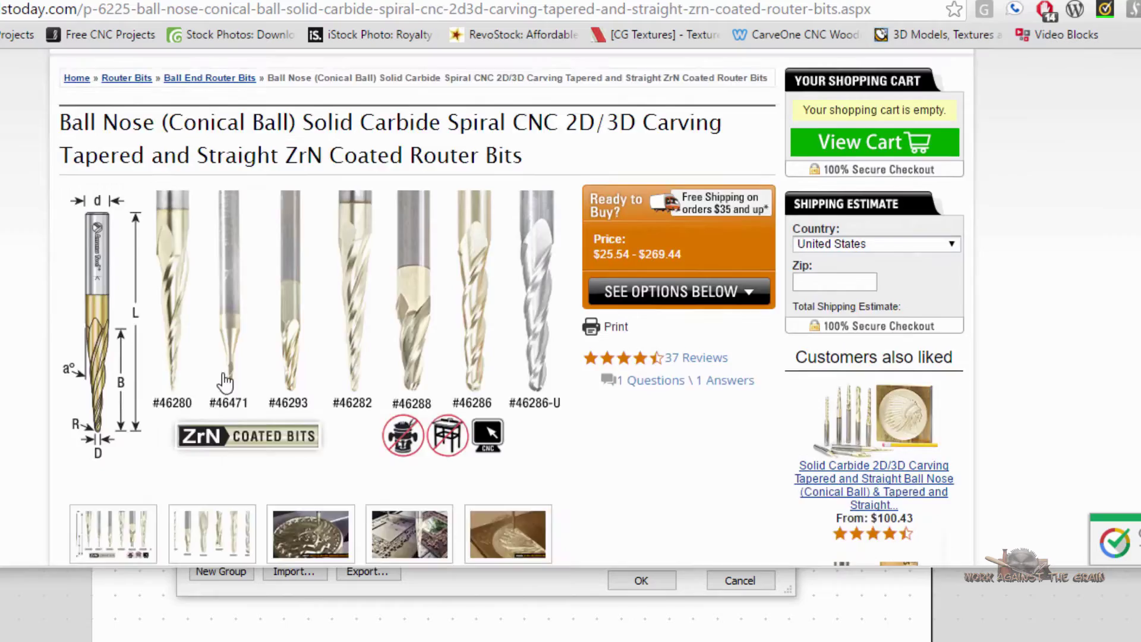
{"action": "scroll", "coordinate": [223, 375], "scroll_direction": "down", "scroll_amount": 15}
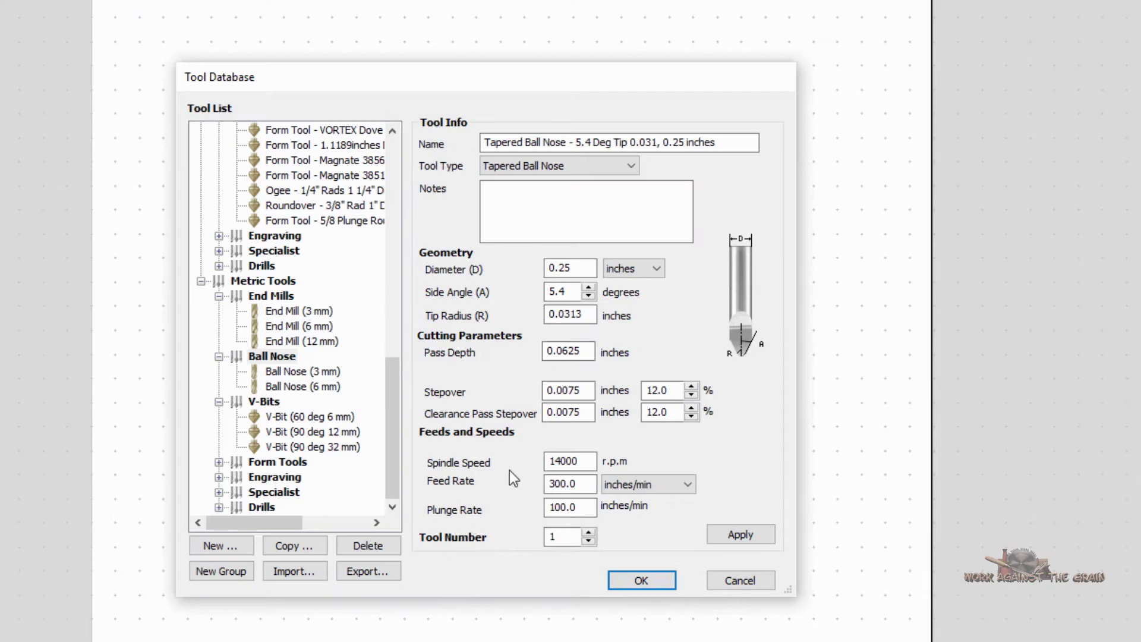
- Set the new tapered ball nose tool's diameter to 6 and its units to mm
{"action": "left_click", "coordinate": [579, 268]}
{"action": "left_click_drag", "start_coordinate": [579, 268], "coordinate": [524, 268]}
{"action": "type", "text": "6"}
{"action": "left_click", "coordinate": [656, 270]}
{"action": "left_click", "coordinate": [647, 293]}
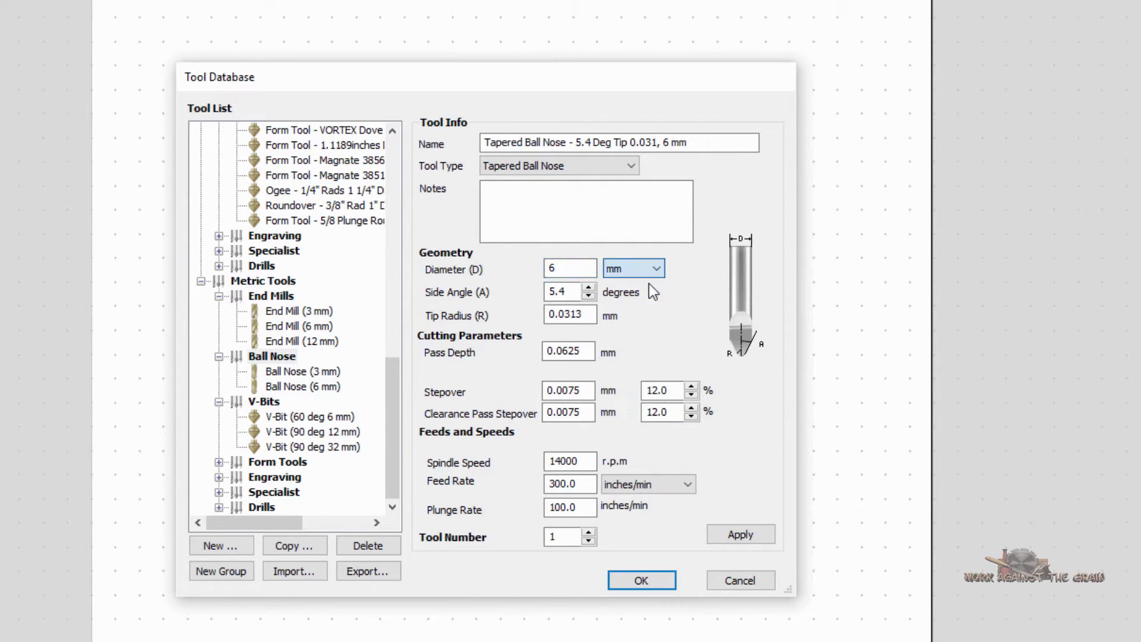
- Complete the tapered ball nose tool's diameter as 6.0 mm and set its side angle to 6.2 degrees from the product table
{"action": "left_click", "coordinate": [579, 272]}
{"action": "type", "text": ".0"}
{"action": "left_click", "coordinate": [571, 292]}
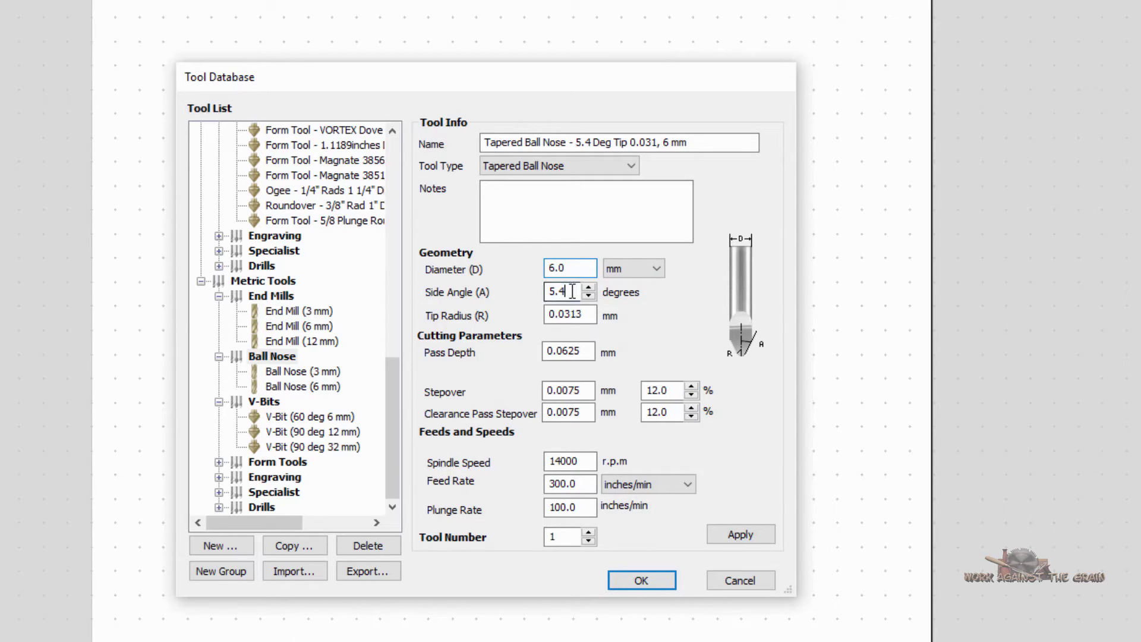
{"action": "left_click_drag", "start_coordinate": [572, 291], "coordinate": [506, 292]}
{"action": "key", "text": "alt+Tab"}
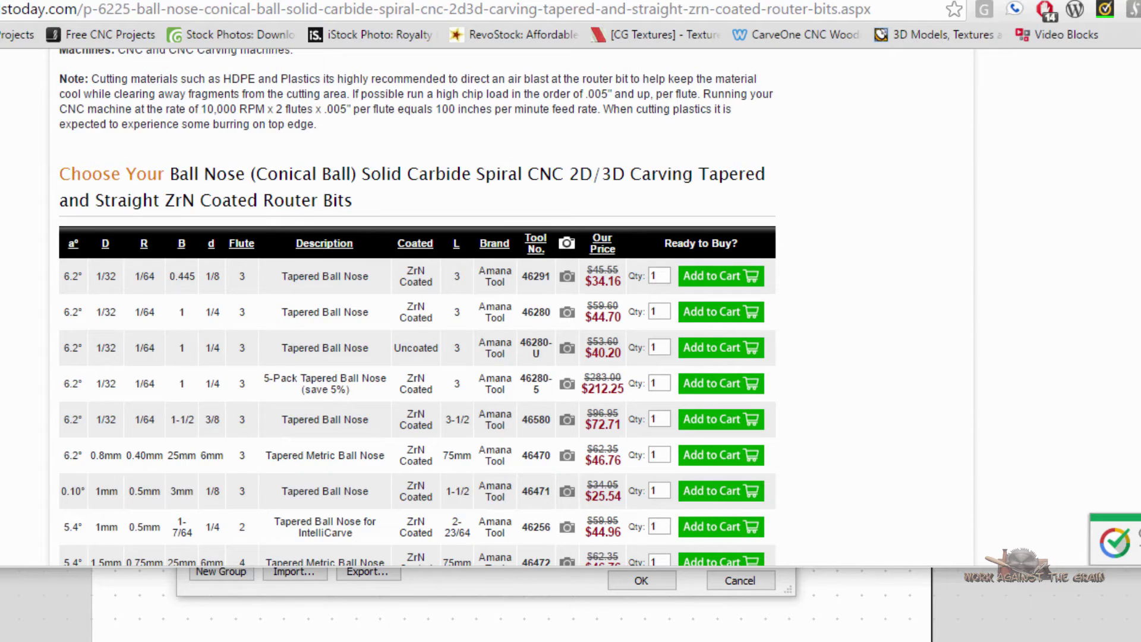
{"action": "key", "text": "alt+Tab"}
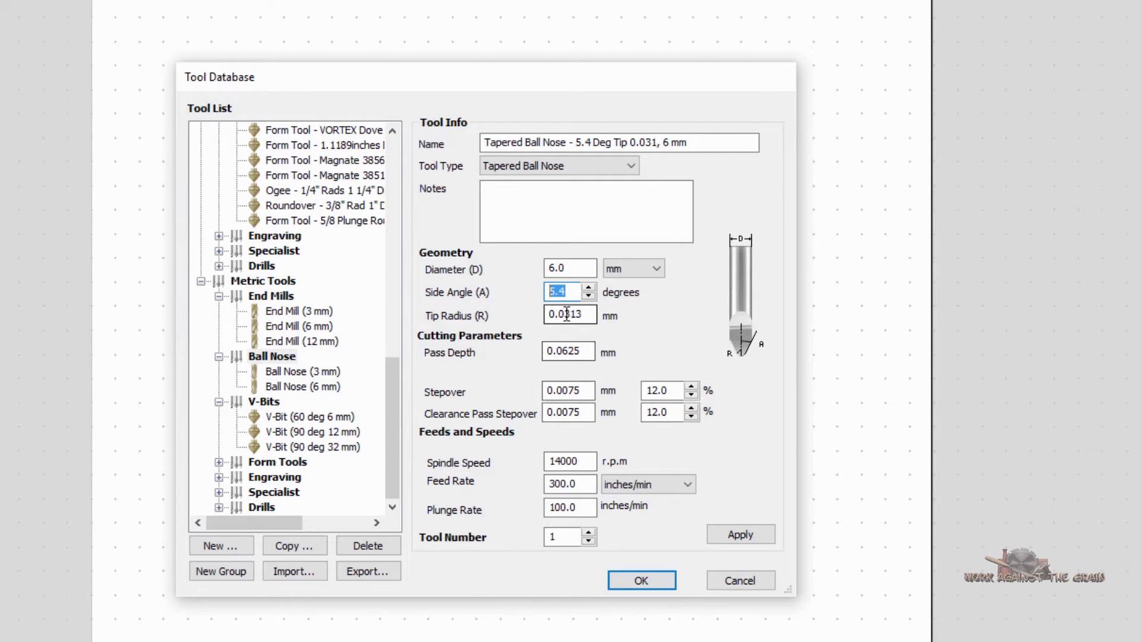
{"action": "type", "text": "6.2"}
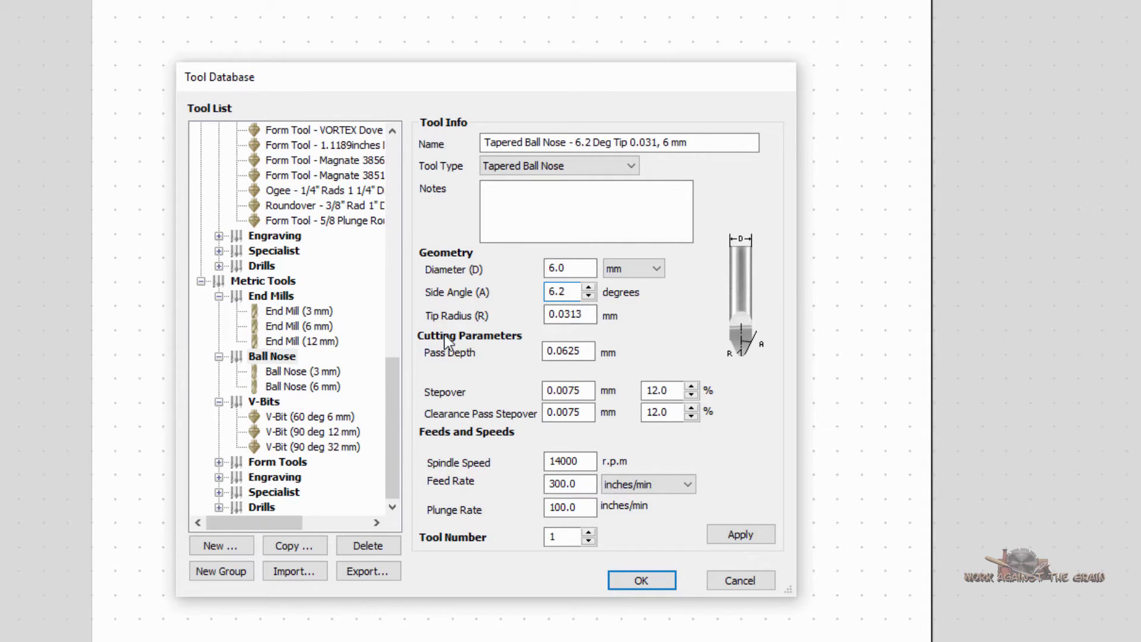
- Check the 6 mm Tapered Metric Ball Nose row on the ToolsToday page and set the tool's tip radius to .4 mm
{"action": "key", "text": "Tab"}
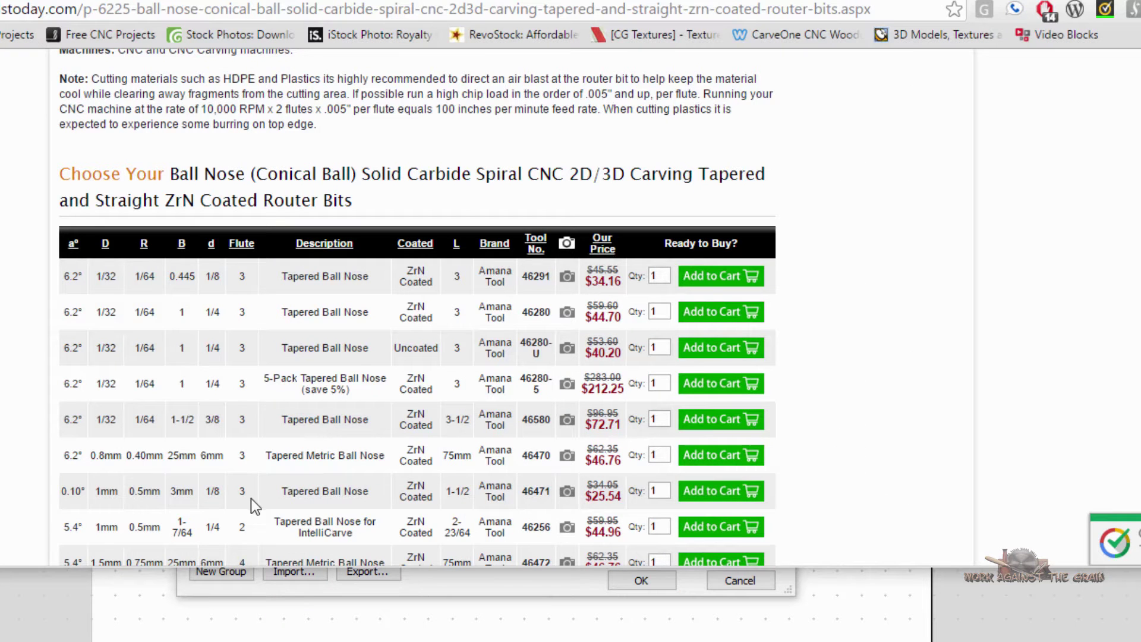
{"action": "scroll", "coordinate": [201, 393], "scroll_direction": "down", "scroll_amount": 10}
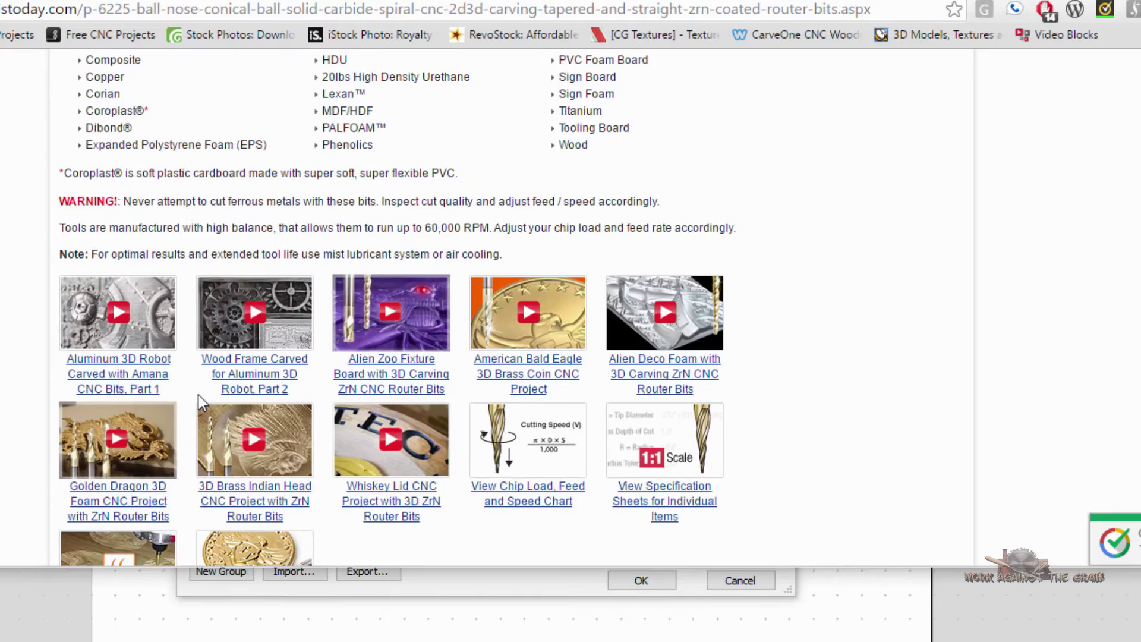
{"action": "scroll", "coordinate": [198, 395], "scroll_direction": "up", "scroll_amount": 10}
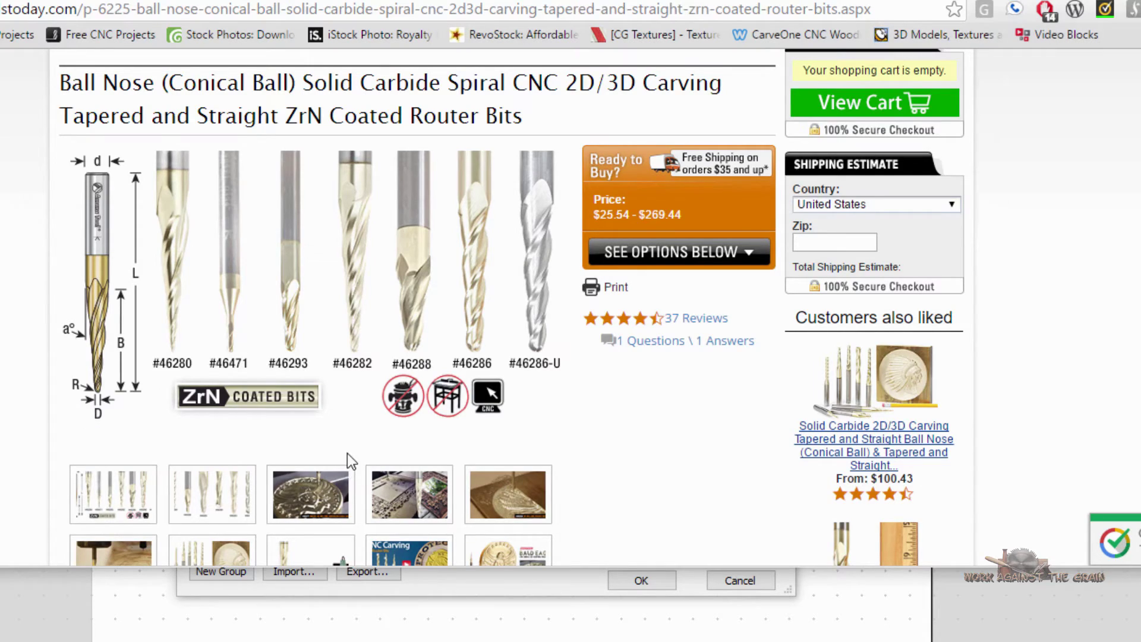
{"action": "scroll", "coordinate": [349, 458], "scroll_direction": "down", "scroll_amount": 15}
{"action": "scroll", "coordinate": [348, 451], "scroll_direction": "down", "scroll_amount": 9}
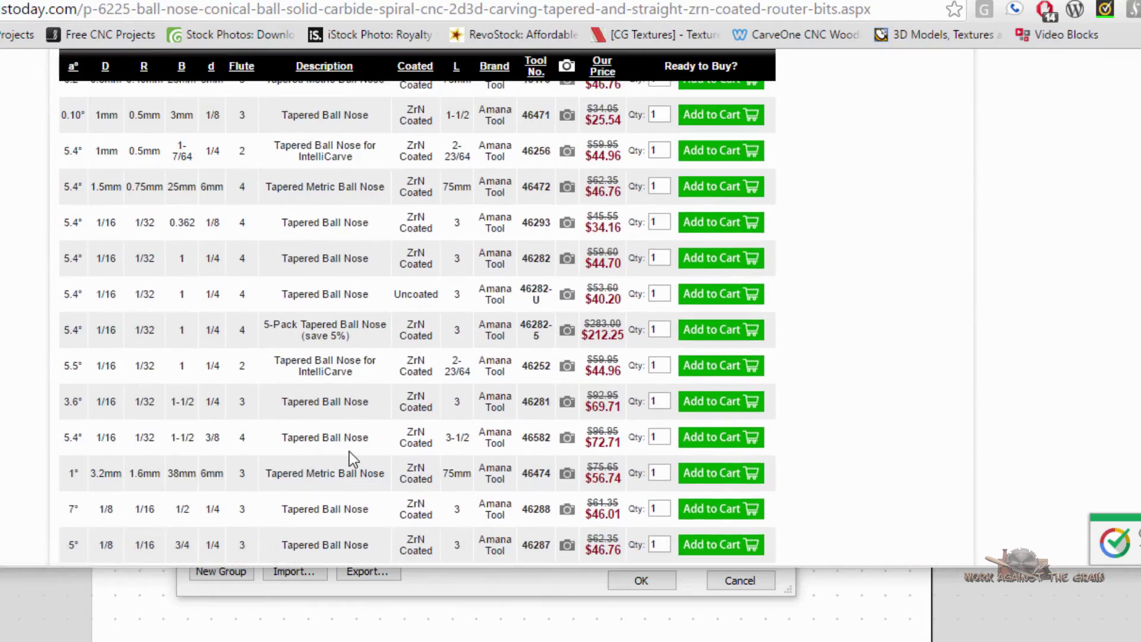
{"action": "scroll", "coordinate": [349, 451], "scroll_direction": "up", "scroll_amount": 5}
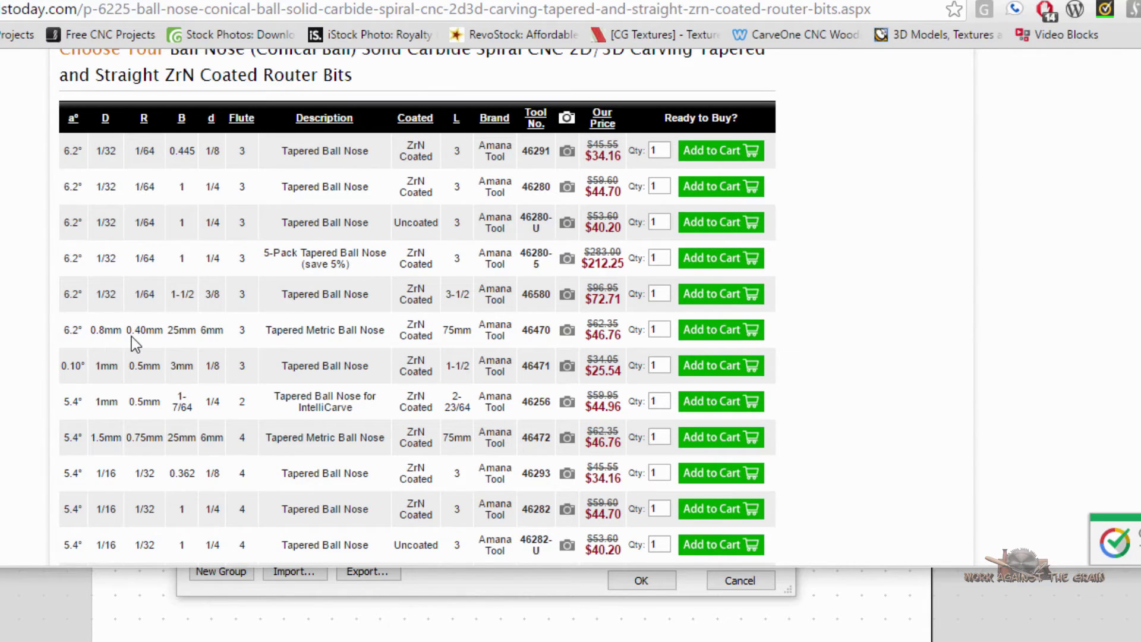
{"action": "left_click", "coordinate": [457, 586]}
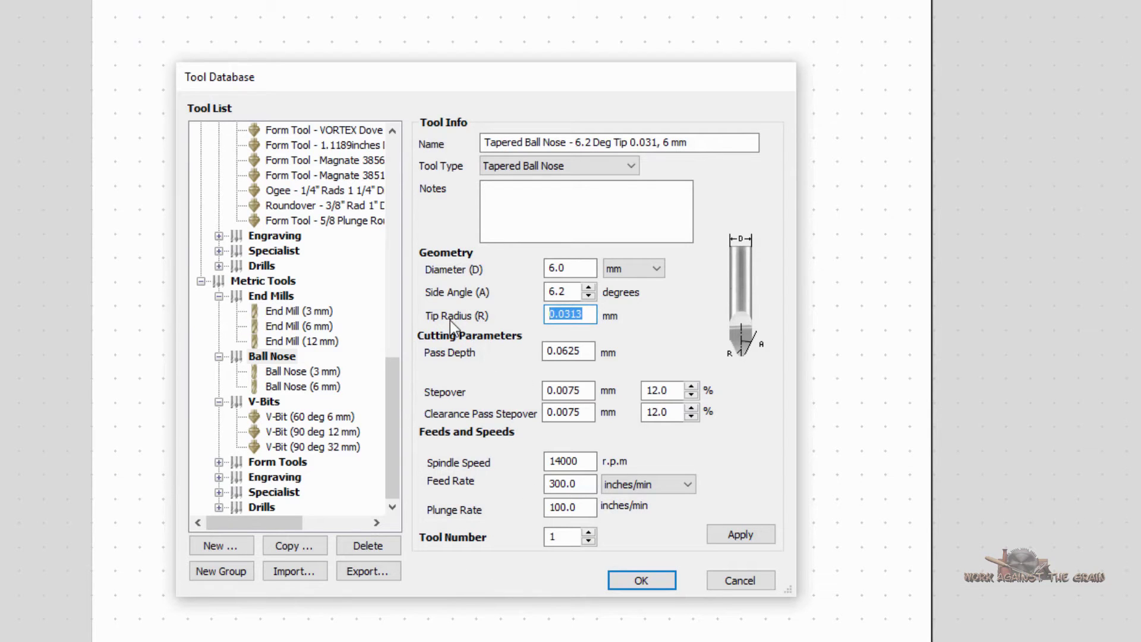
{"action": "left_click", "coordinate": [585, 315]}
{"action": "left_click_drag", "start_coordinate": [577, 316], "coordinate": [477, 315]}
{"action": "type", "text": ".4"}
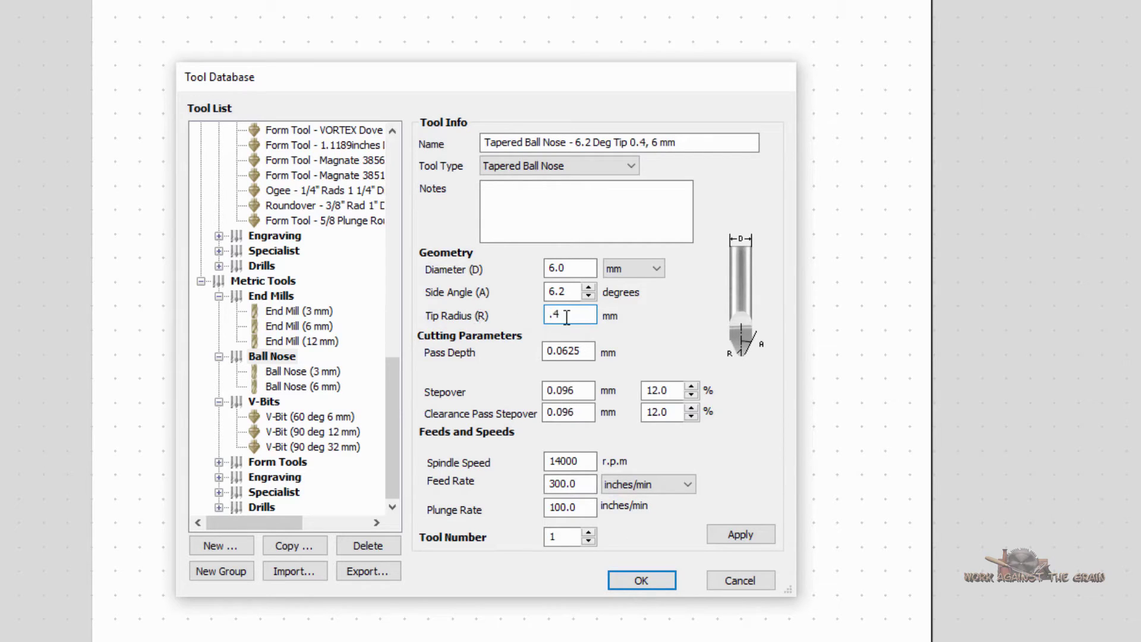
- Set the tapered ball nose tool's pass depth to 1.0 mm and re-enter its tip radius as .4 mm
{"action": "left_click", "coordinate": [588, 350]}
{"action": "left_click_drag", "start_coordinate": [581, 352], "coordinate": [518, 354]}
{"action": "left_click", "coordinate": [573, 315]}
{"action": "type", "text": "1.0"}
{"action": "left_click_drag", "start_coordinate": [575, 315], "coordinate": [477, 309]}
{"action": "type", "text": ".4"}
{"action": "left_click_drag", "start_coordinate": [590, 352], "coordinate": [502, 344]}
{"action": "type", "text": "1.0"}
- Set the tapered ball nose tool's clearance pass stepover to 8 percent
{"action": "double_click", "coordinate": [654, 411]}
{"action": "type", "text": "8"}
{"action": "left_click", "coordinate": [680, 393]}
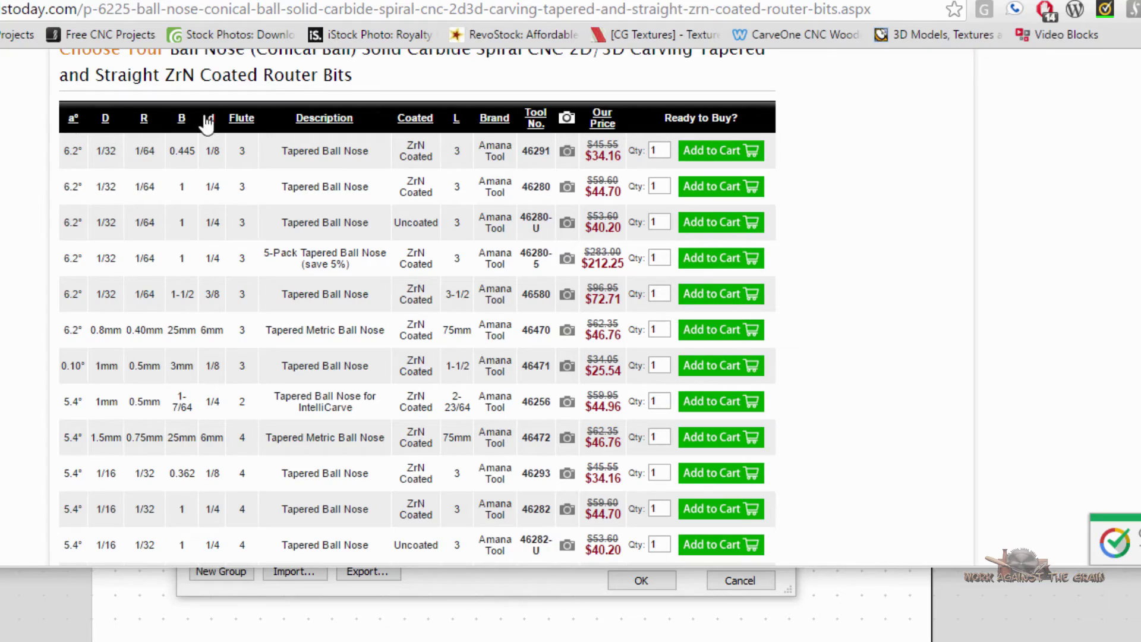
- After viewing the bit diagram on the product page, expand the metric End Mills group and create a new tool of type End Mill
{"action": "scroll", "coordinate": [177, 266], "scroll_direction": "up", "scroll_amount": 15}
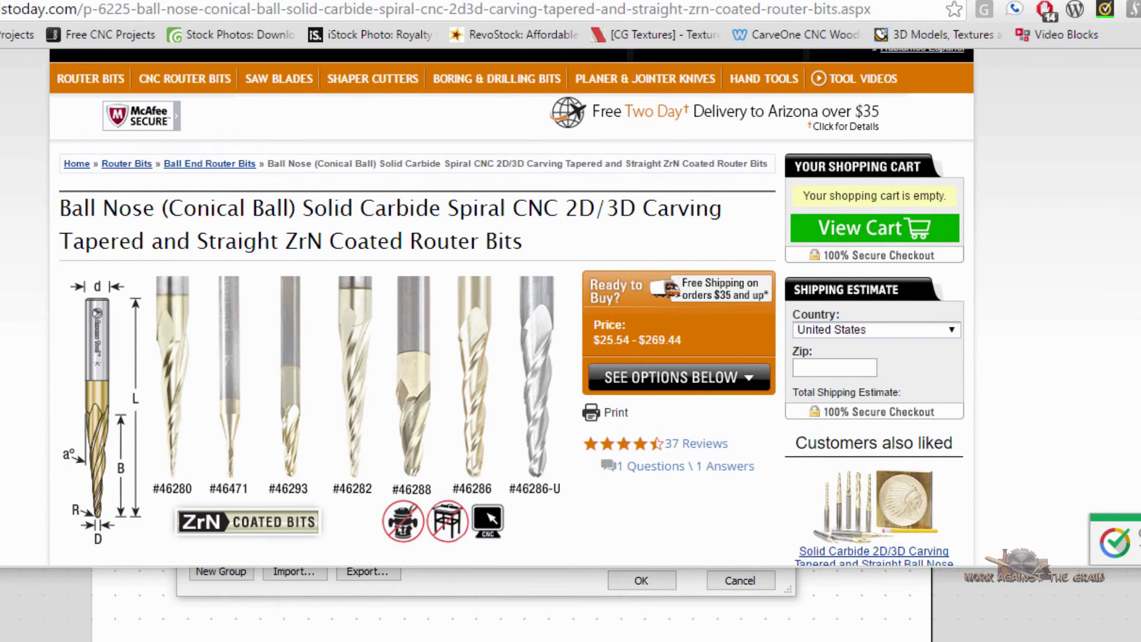
{"action": "key", "text": "alt+Tab"}
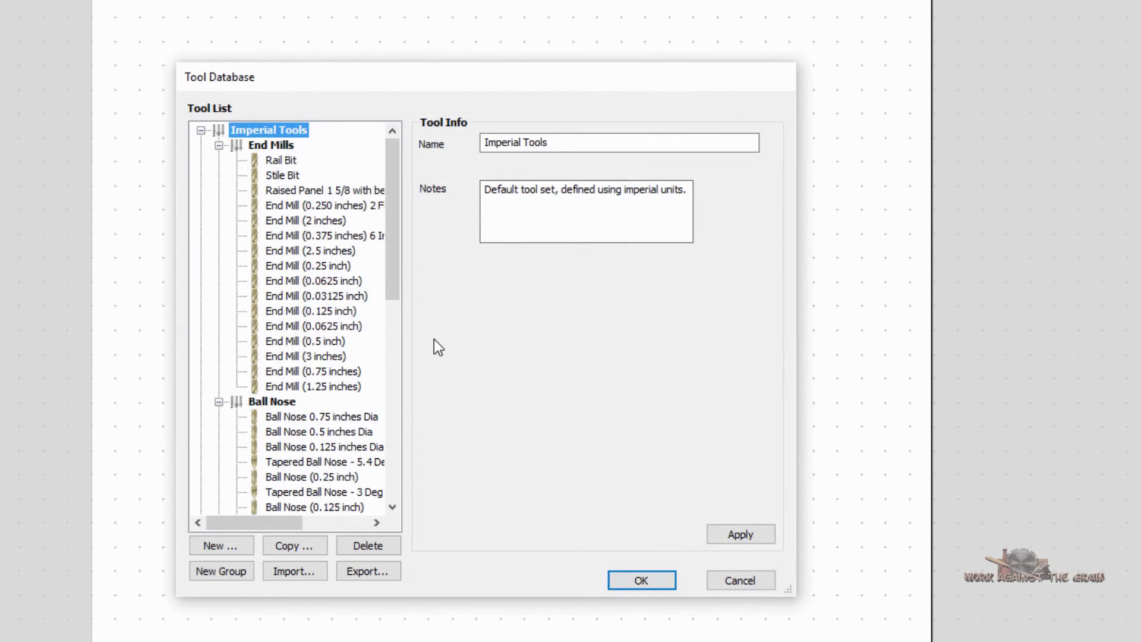
{"action": "left_click_drag", "start_coordinate": [394, 265], "coordinate": [385, 464]}
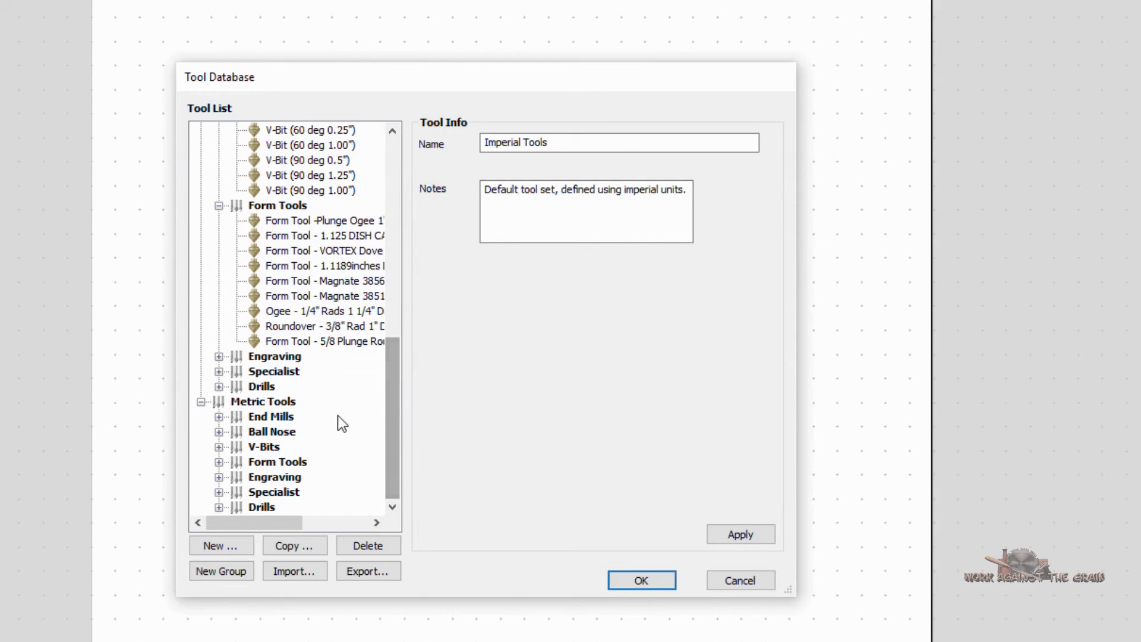
{"action": "left_click", "coordinate": [219, 417]}
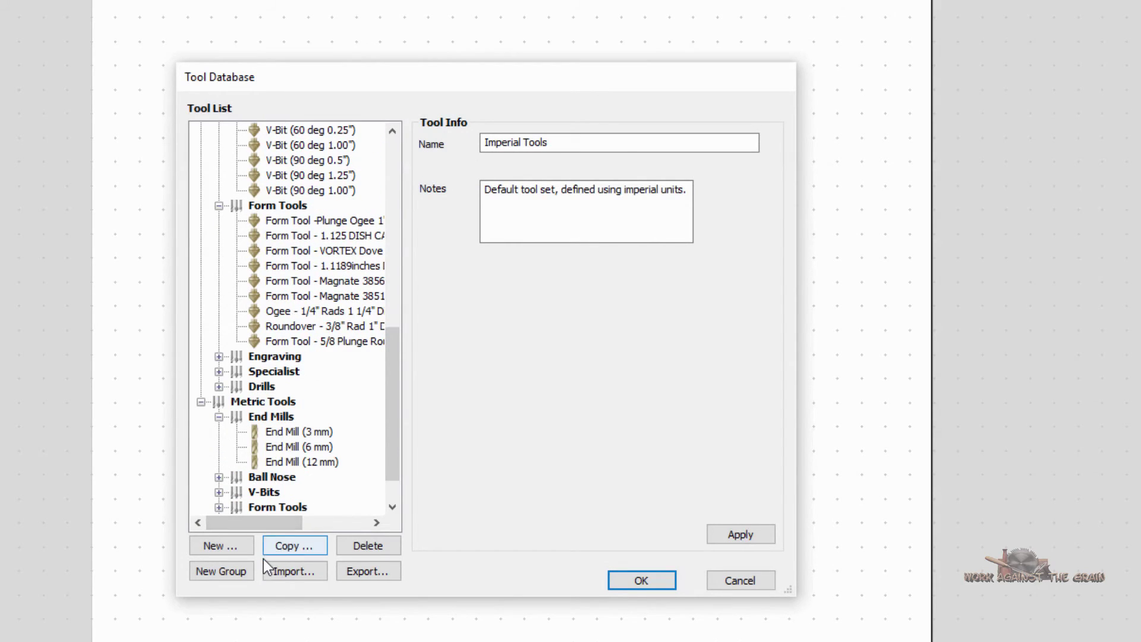
{"action": "left_click", "coordinate": [238, 548]}
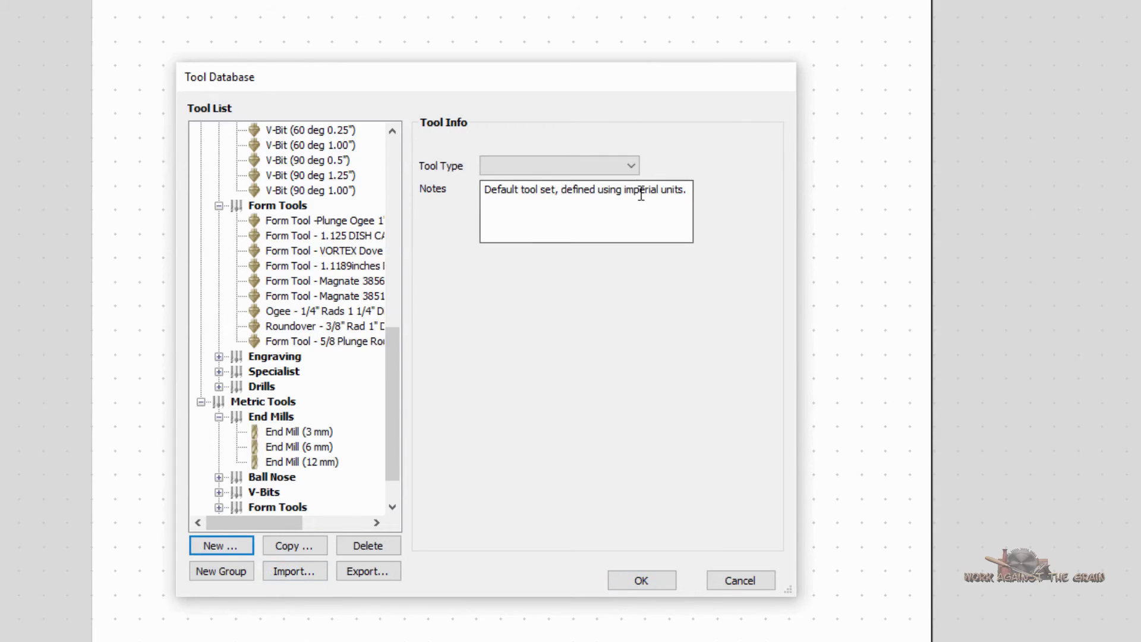
{"action": "left_click", "coordinate": [632, 167]}
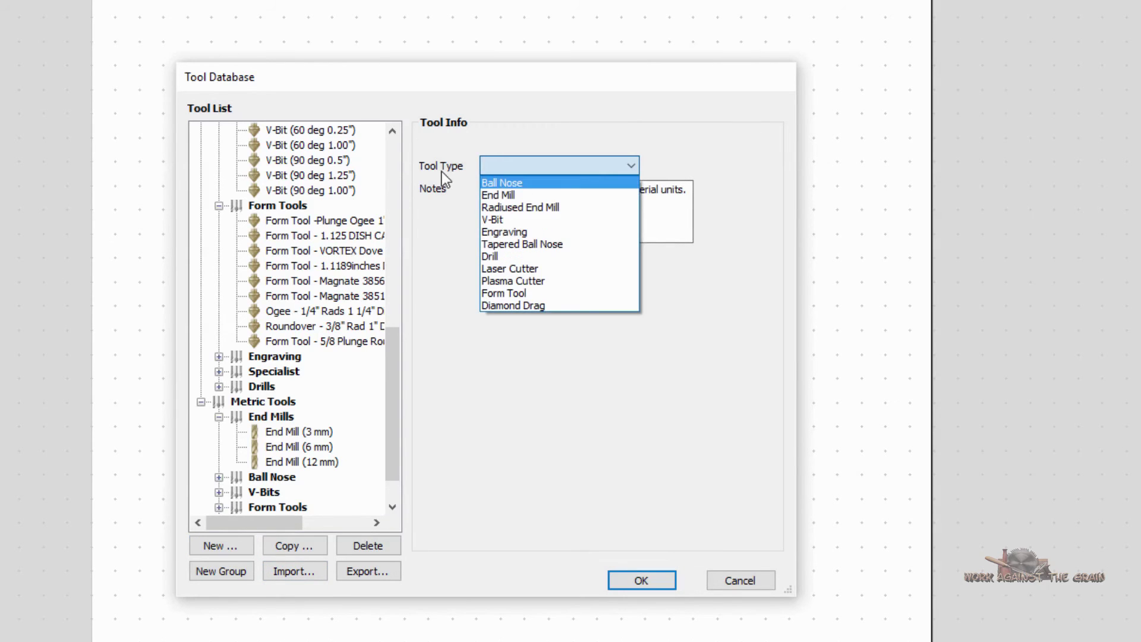
{"action": "left_click", "coordinate": [504, 196]}
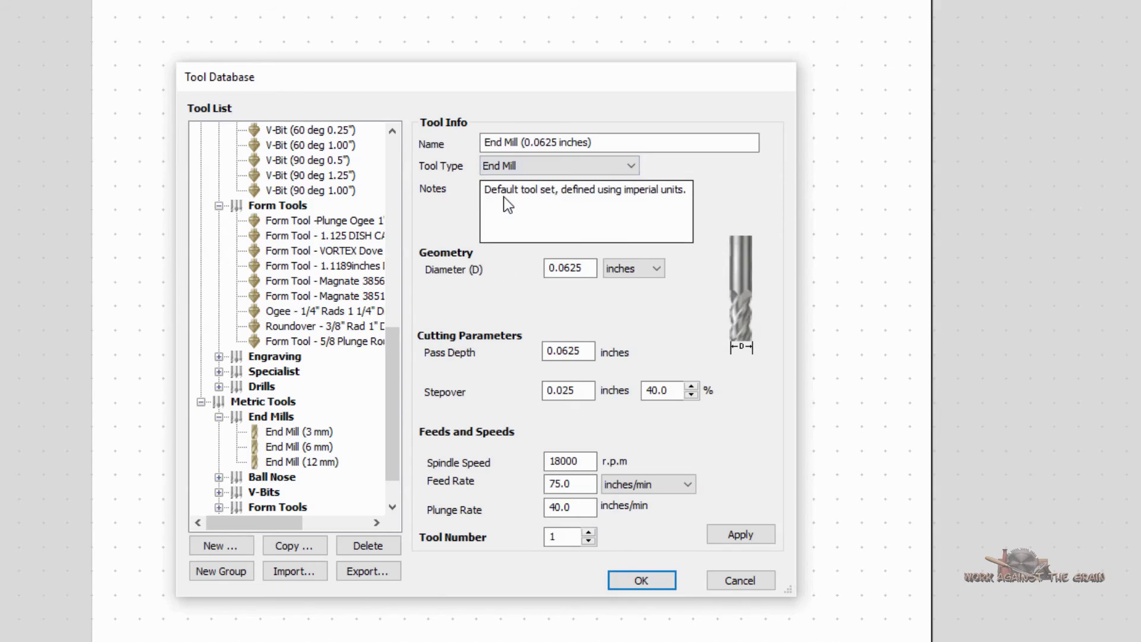
- Set the new end mill's diameter to 1.0 and its units to mm
{"action": "left_click", "coordinate": [581, 270]}
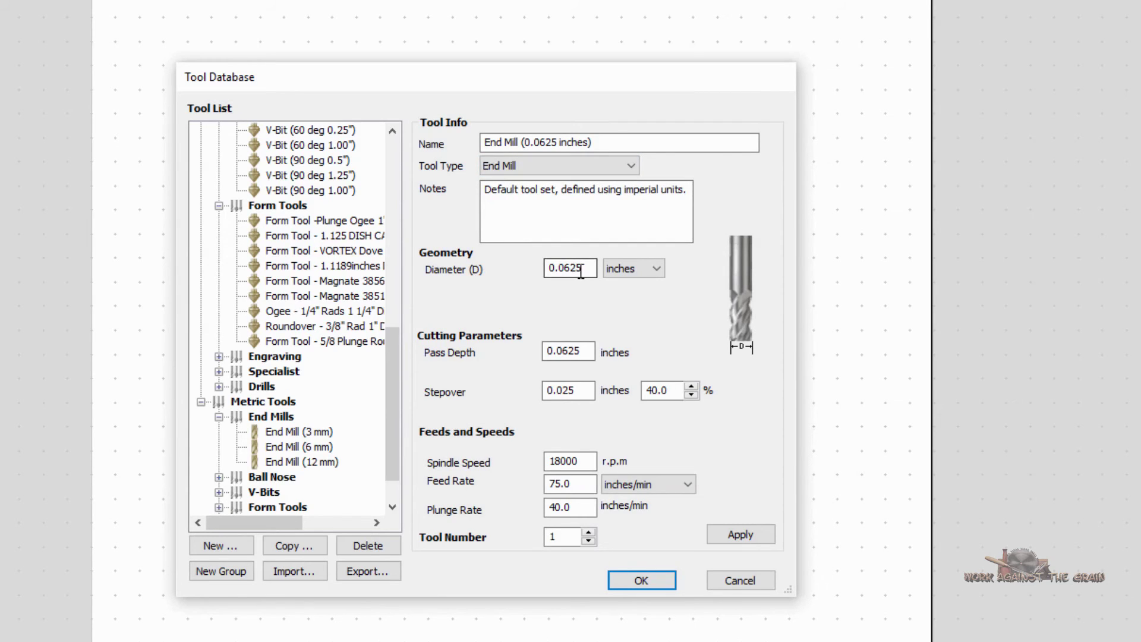
{"action": "left_click_drag", "start_coordinate": [581, 271], "coordinate": [538, 272]}
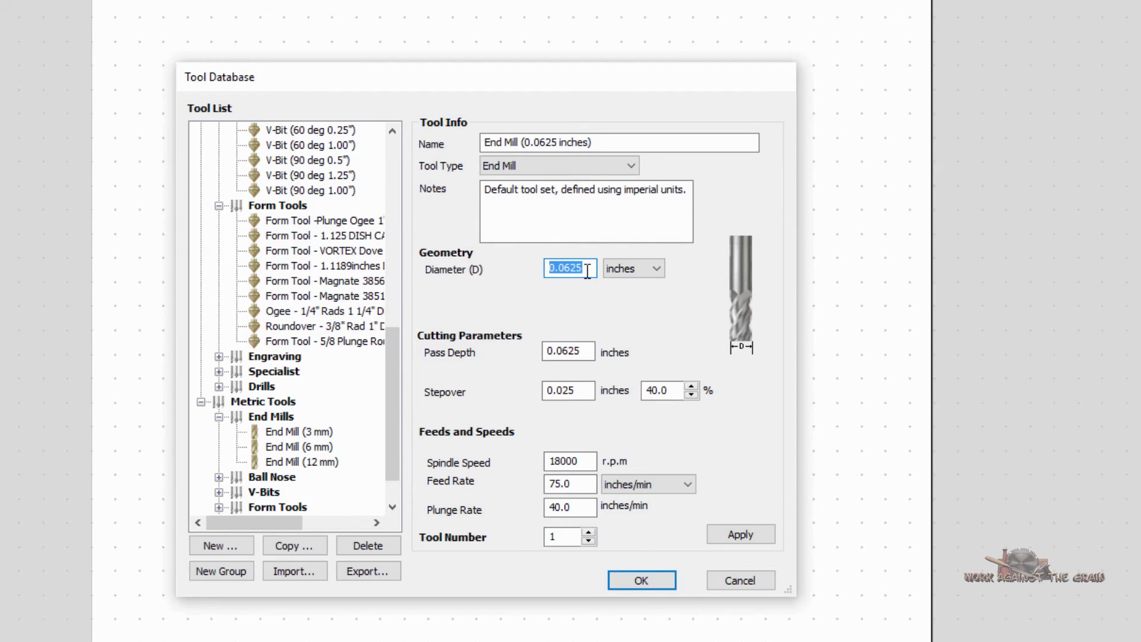
{"action": "type", "text": "1.0"}
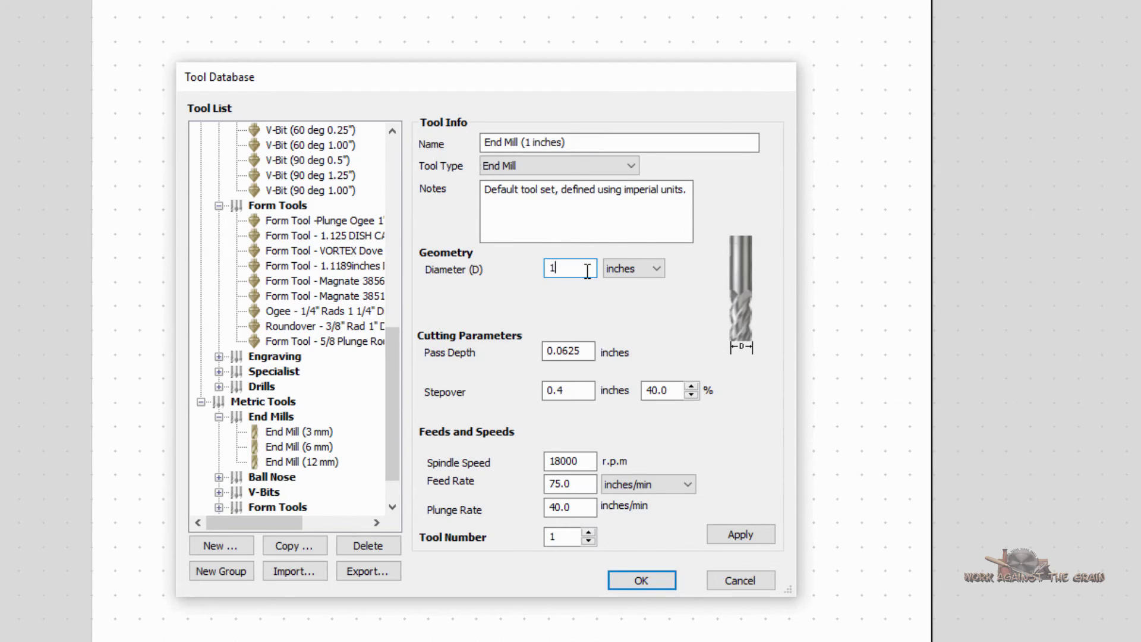
{"action": "left_click", "coordinate": [656, 268]}
{"action": "left_click", "coordinate": [648, 290]}
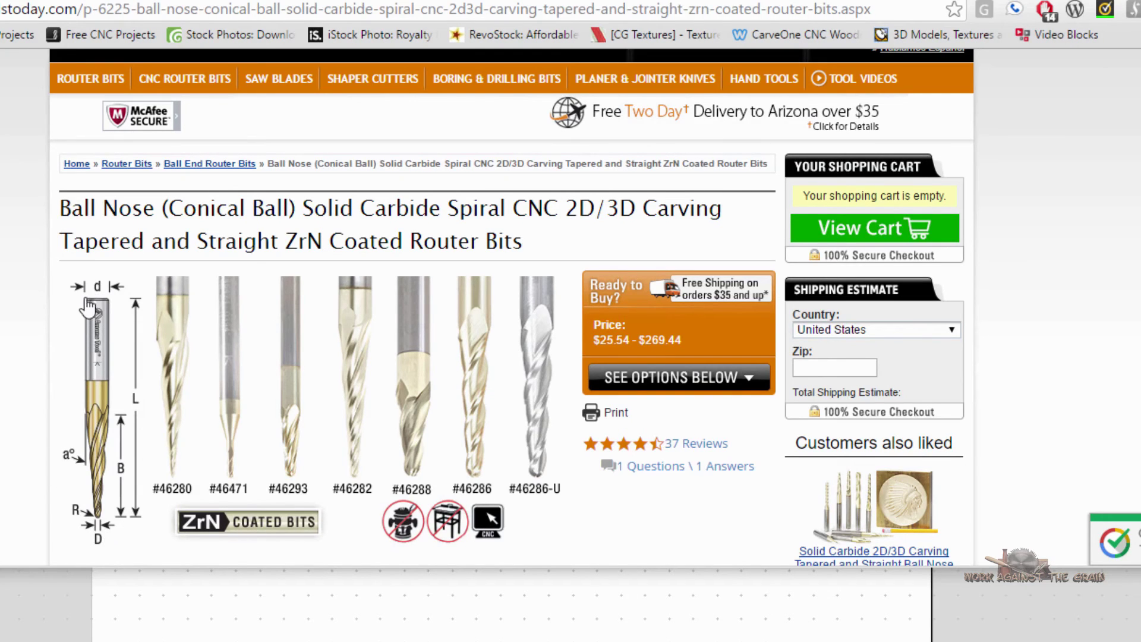
- Revisit the bit specifications on the product page, and create another new tool of type Tapered Ball Nose in the tool database
{"action": "scroll", "coordinate": [173, 376], "scroll_direction": "down", "scroll_amount": 15}
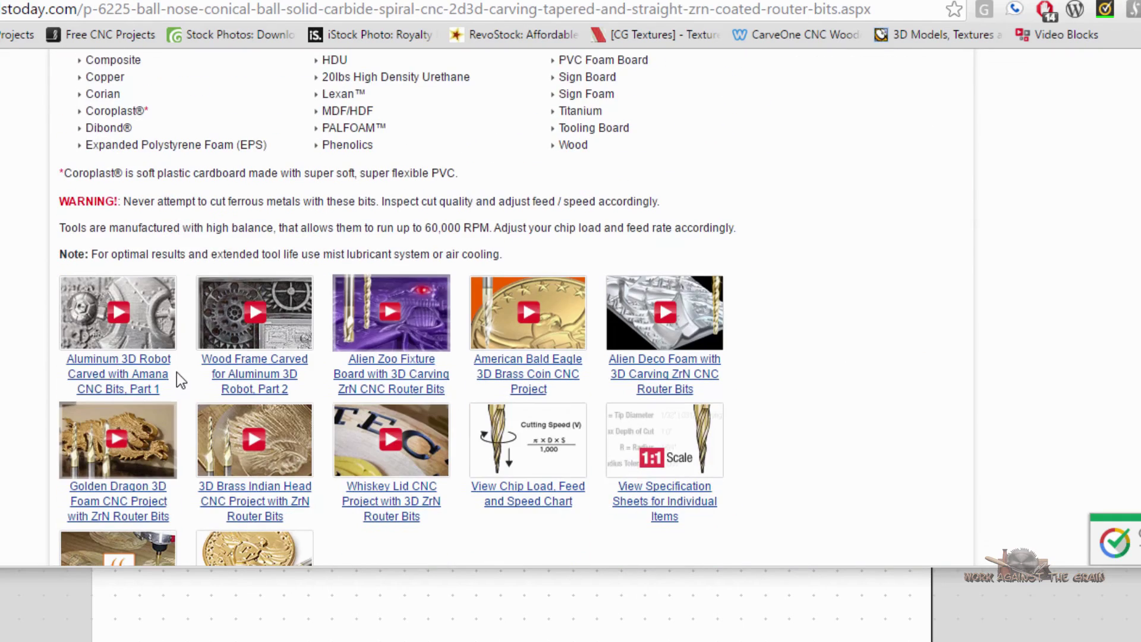
{"action": "scroll", "coordinate": [177, 372], "scroll_direction": "down", "scroll_amount": 10}
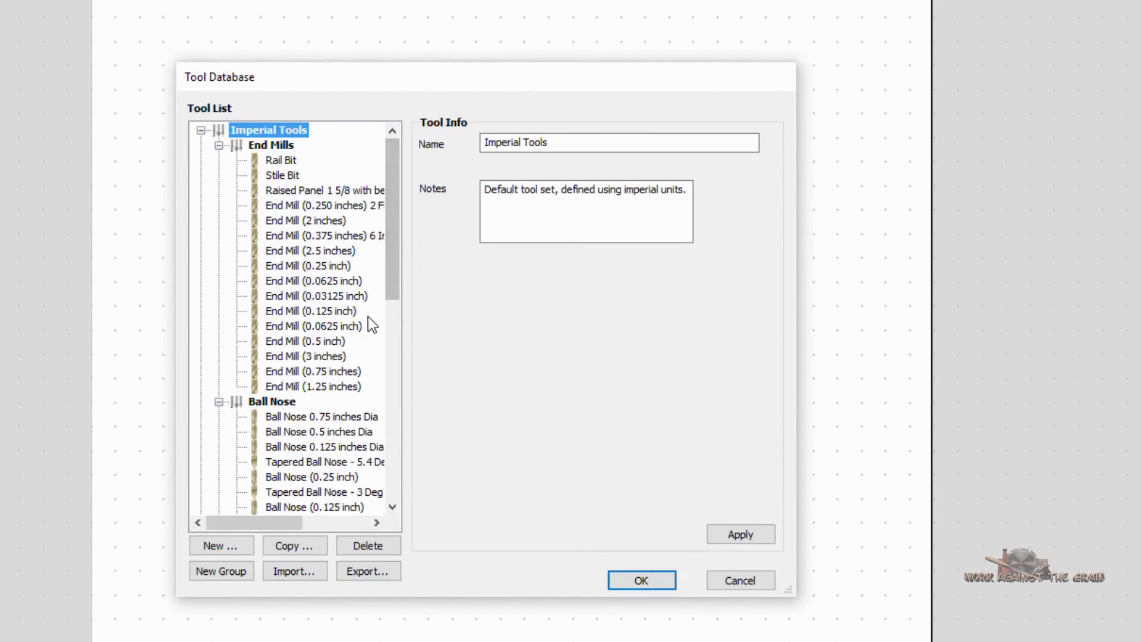
{"action": "left_click", "coordinate": [241, 541]}
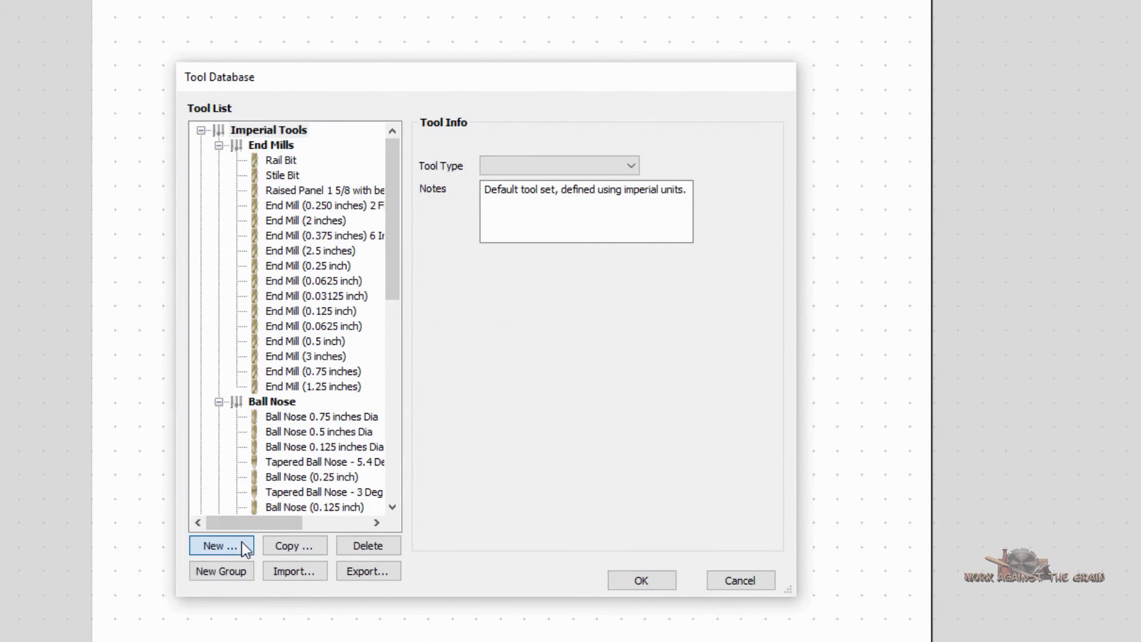
{"action": "left_click", "coordinate": [632, 166]}
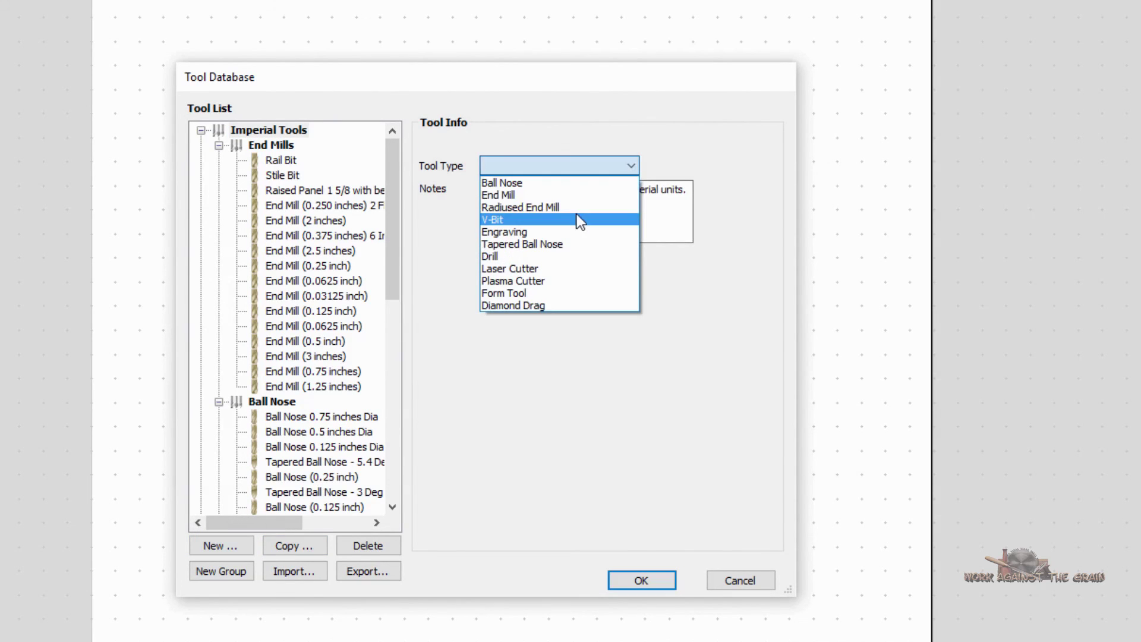
{"action": "left_click", "coordinate": [569, 242]}
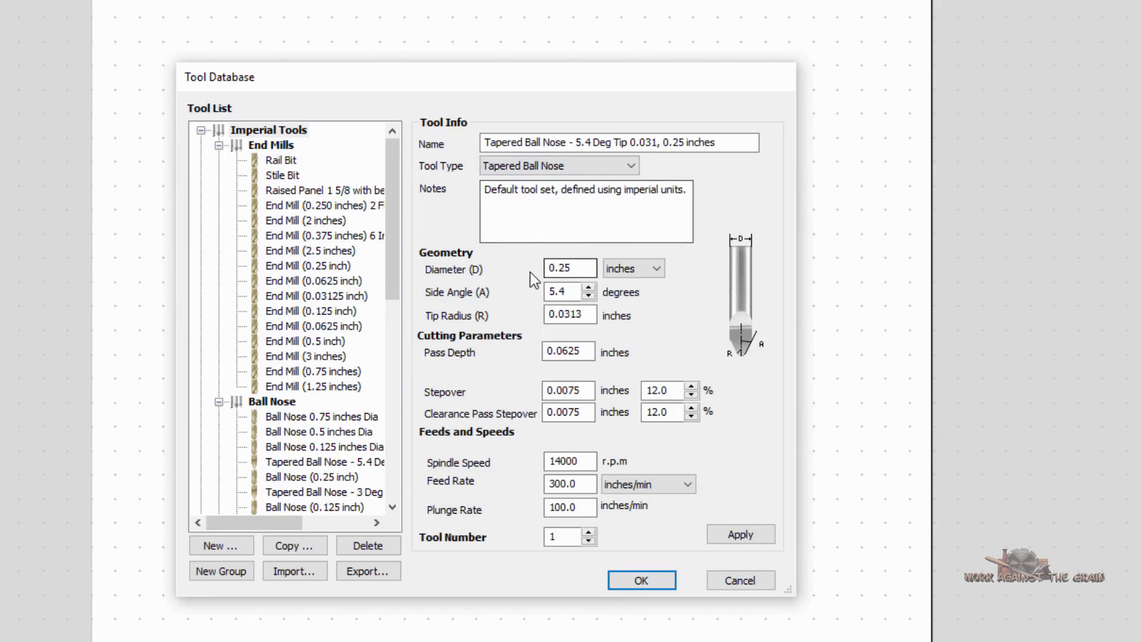